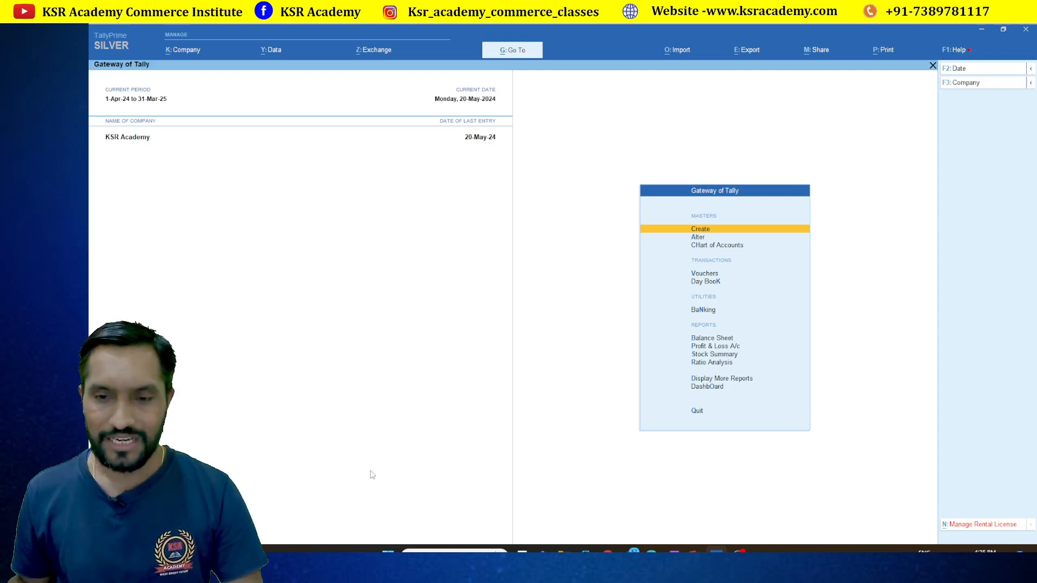
Switch to OneNote, scroll to a blank page and handwrite 'Accountant'
left_click(694, 551)
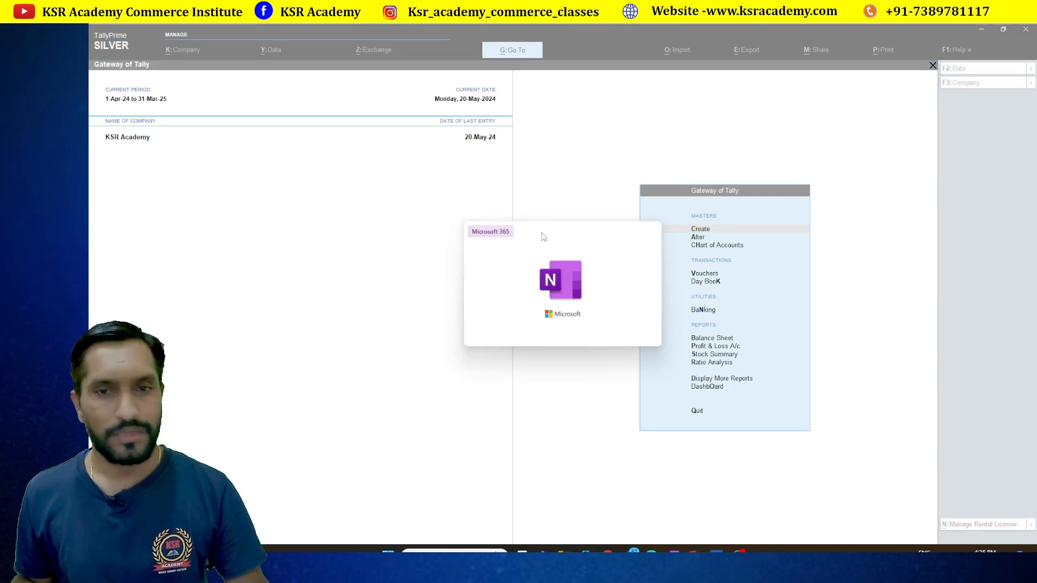
scroll(542, 232, "down", 5)
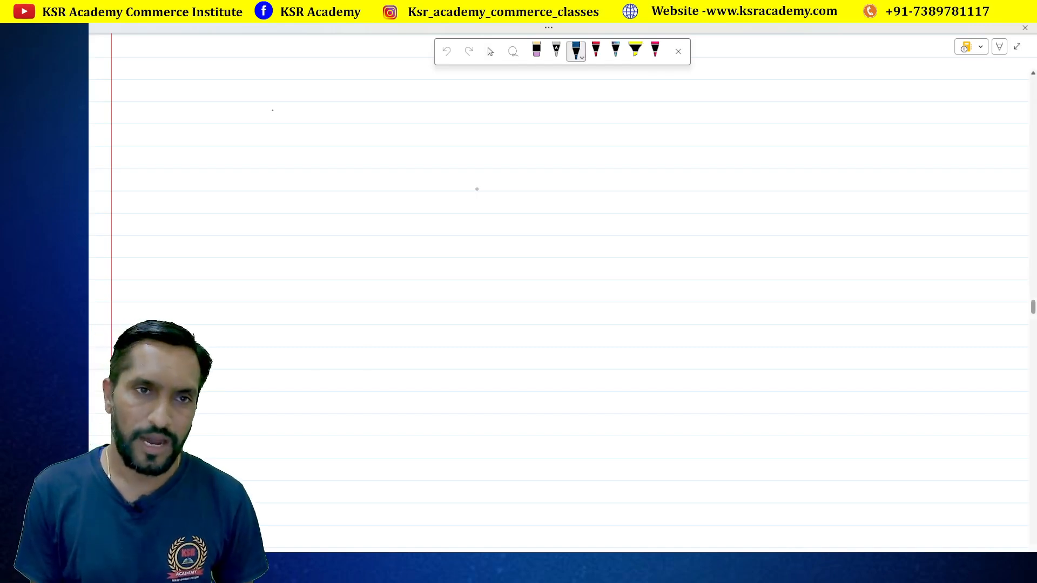
left_click_drag(269, 123, 293, 119)
left_click(306, 114)
left_click_drag(302, 111, 331, 127)
left_click_drag(323, 114, 349, 122)
left_click_drag(350, 96, 352, 128)
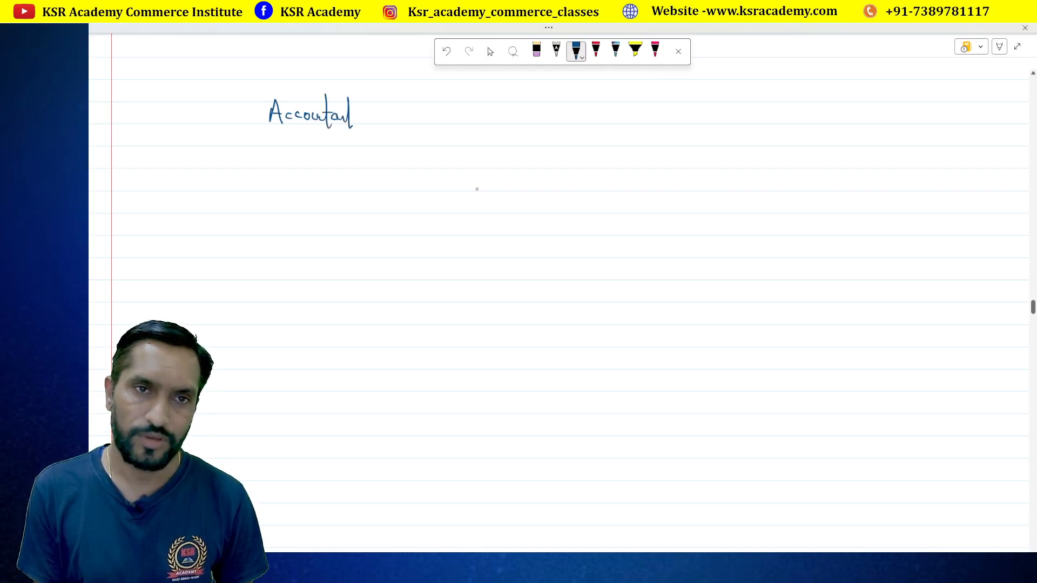
Add an arrow and write 'Laptop - ₹75000/-' after Accountant
mouse_move(418, 121)
left_mouse_down()
mouse_move(511, 119)
mouse_move(508, 132)
left_mouse_up()
left_click_drag(508, 115, 520, 123)
left_click_drag(517, 114, 532, 111)
mouse_move(538, 110)
left_mouse_down()
mouse_move(539, 138)
mouse_move(539, 116)
mouse_move(623, 128)
mouse_move(626, 116)
left_mouse_up()
mouse_move(632, 113)
left_mouse_down()
mouse_move(628, 124)
mouse_move(640, 113)
left_mouse_up()
mouse_move(637, 114)
left_mouse_down()
mouse_move(639, 123)
mouse_move(645, 114)
left_mouse_up()
left_click_drag(653, 114, 677, 121)
mouse_move(724, 110)
left_mouse_down()
mouse_move(724, 124)
mouse_move(791, 114)
mouse_move(787, 147)
left_mouse_up()
Note that the laptop price includes tax
left_click_drag(820, 114, 827, 121)
mouse_move(822, 113)
left_mouse_down()
mouse_move(833, 101)
mouse_move(830, 128)
left_mouse_up()
mouse_move(856, 107)
left_mouse_down()
mouse_move(855, 125)
mouse_move(864, 105)
left_mouse_up()
left_click_drag(870, 114, 878, 121)
left_click_drag(860, 127, 871, 126)
left_click_drag(872, 123, 880, 117)
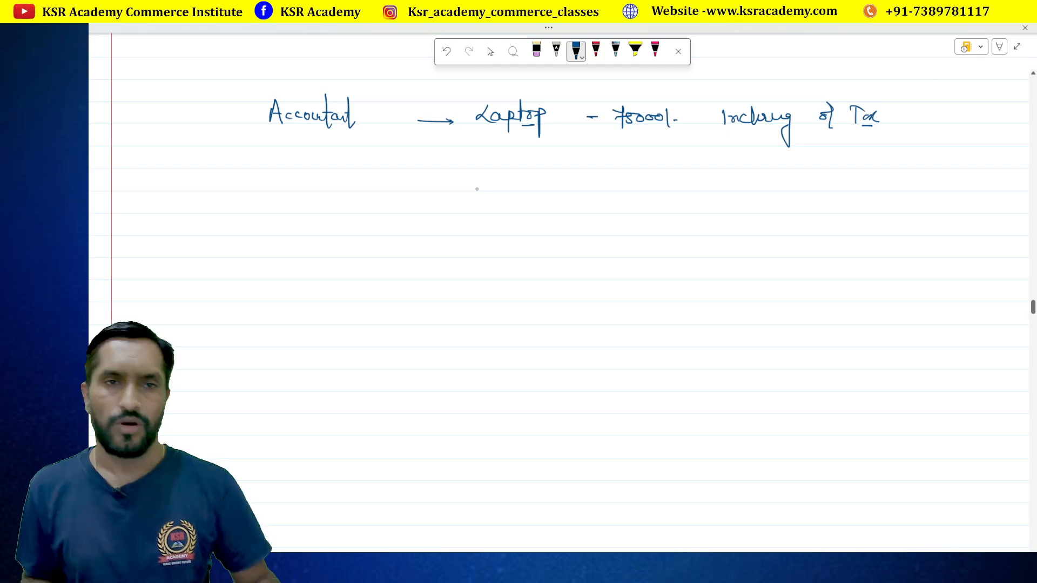
On a new line, write 'Vaibhav → 75000' with the amount underlined
left_click_drag(288, 163, 306, 167)
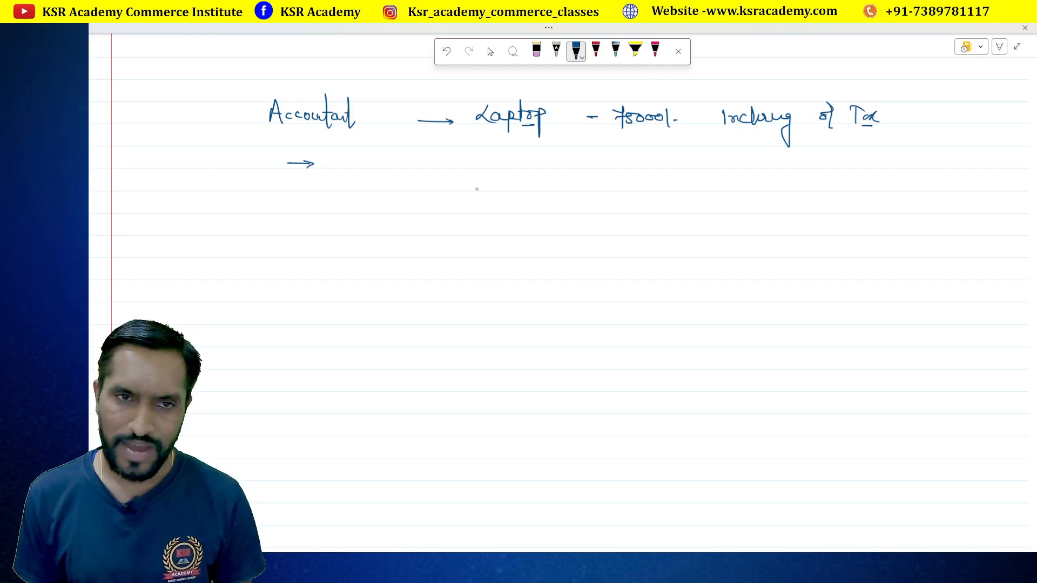
mouse_move(350, 151)
left_mouse_down()
mouse_move(390, 168)
mouse_move(422, 155)
left_mouse_up()
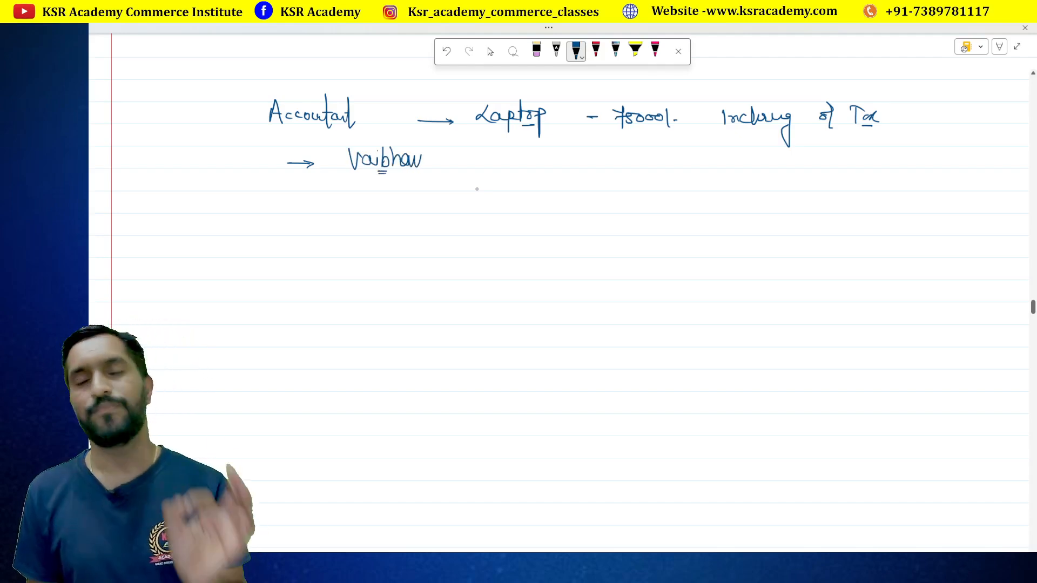
mouse_move(456, 158)
left_mouse_down()
mouse_move(489, 156)
mouse_move(480, 160)
left_mouse_up()
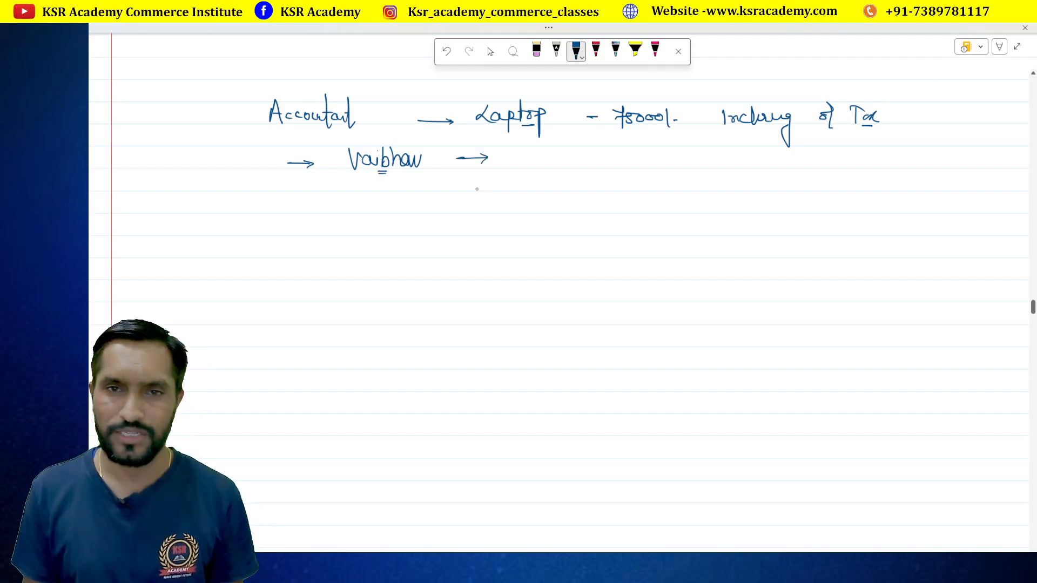
mouse_move(573, 149)
left_mouse_down()
mouse_move(581, 169)
mouse_move(621, 156)
left_mouse_up()
left_click_drag(631, 149, 622, 173)
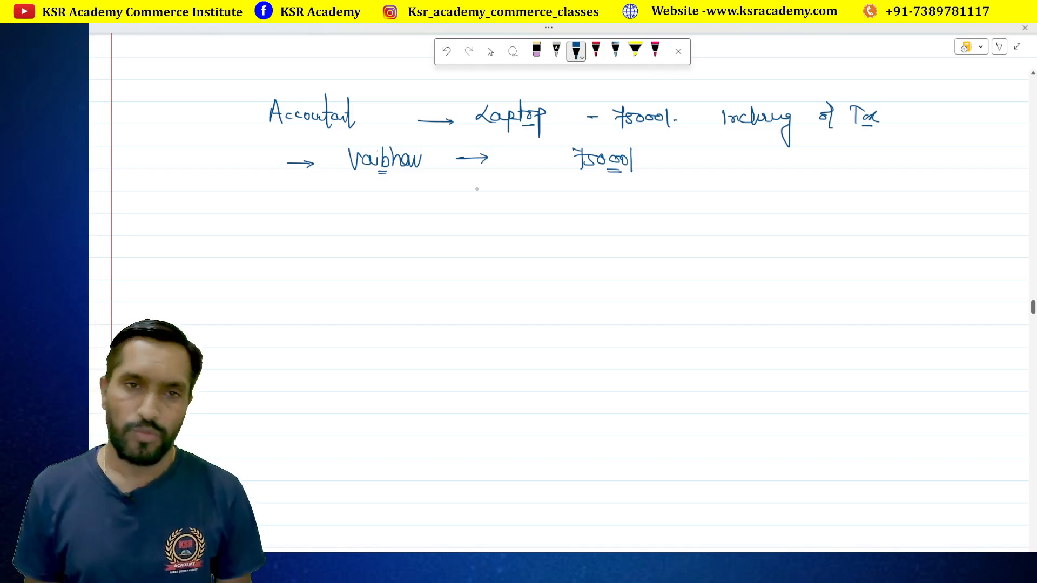
Write 'GST - Yes' below Vaibhav
left_click_drag(412, 202, 452, 205)
mouse_move(460, 199)
left_mouse_down()
mouse_move(448, 207)
mouse_move(466, 201)
left_mouse_up()
left_click_drag(465, 200, 483, 204)
mouse_move(501, 194)
left_mouse_down()
mouse_move(505, 214)
mouse_move(522, 206)
left_mouse_up()
left_click_drag(527, 196, 530, 212)
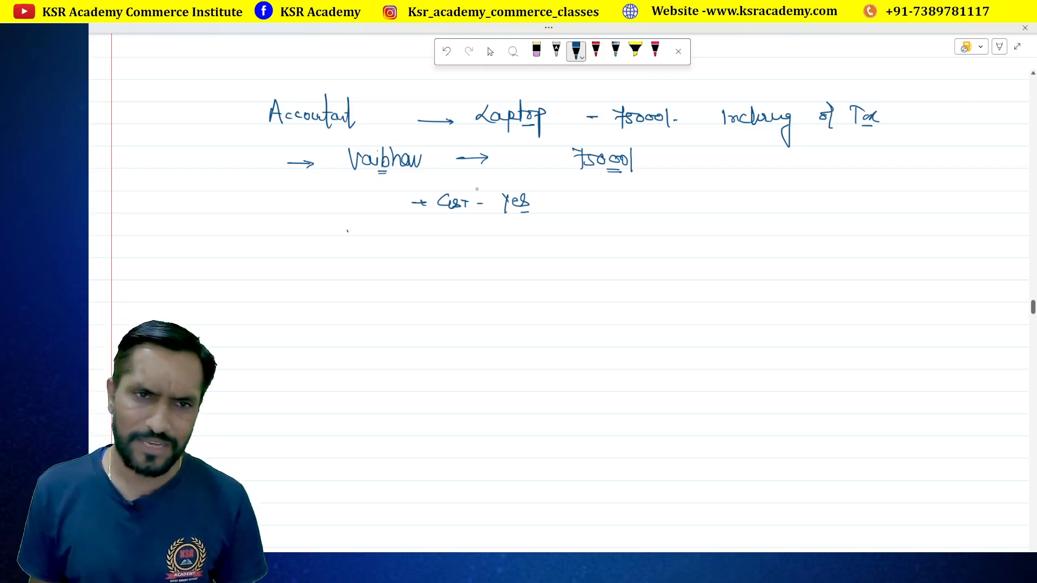
Handwrite 'GST No. - Yes' below, underlining the Yes
left_click_drag(347, 231, 357, 231)
mouse_move(379, 218)
left_mouse_down()
mouse_move(372, 231)
mouse_move(382, 227)
left_mouse_up()
mouse_move(390, 221)
left_mouse_down()
mouse_move(383, 235)
mouse_move(403, 222)
left_mouse_up()
mouse_move(417, 224)
left_mouse_down()
mouse_move(417, 232)
mouse_move(427, 224)
left_mouse_up()
left_click_drag(428, 224, 500, 235)
left_click_drag(495, 238, 508, 238)
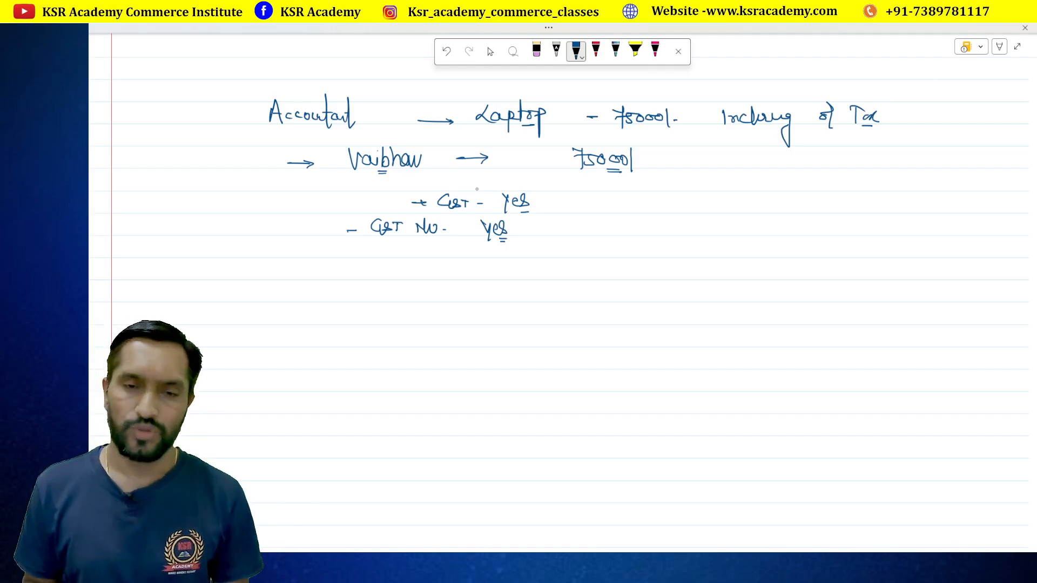
left_click_drag(540, 229, 562, 228)
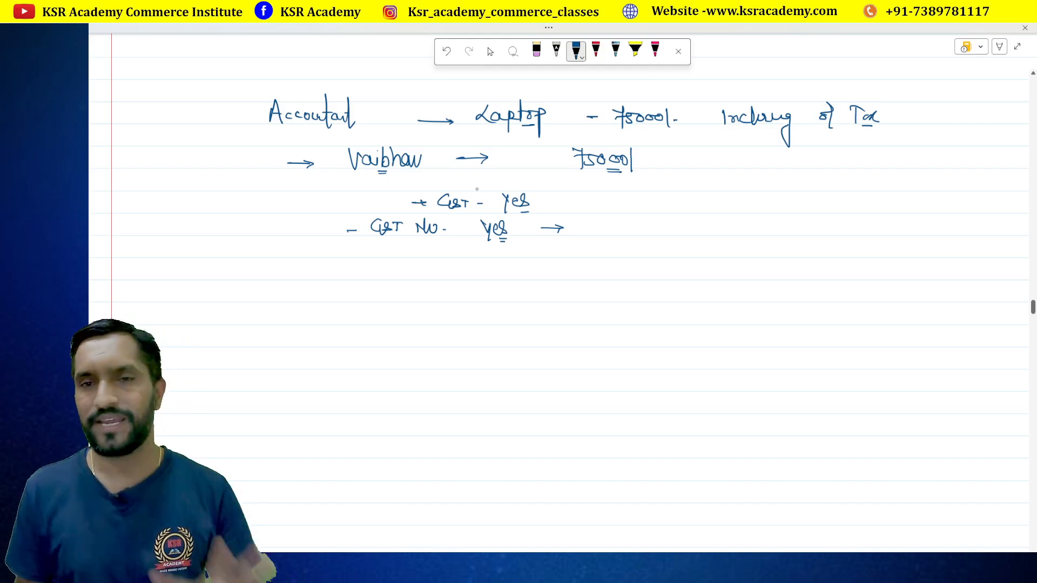
Add a 'Bill' note to the right of the GST lines
mouse_move(689, 202)
left_mouse_down()
mouse_move(692, 211)
mouse_move(730, 205)
mouse_move(722, 217)
left_mouse_up()
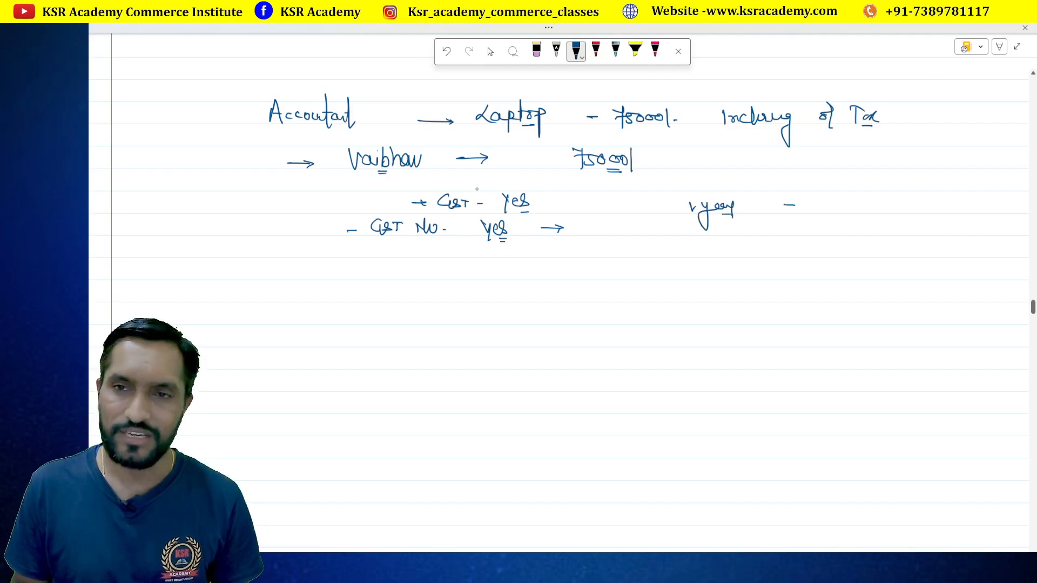
left_click_drag(803, 200, 805, 212)
left_click_drag(816, 205, 821, 212)
left_click_drag(826, 201, 827, 213)
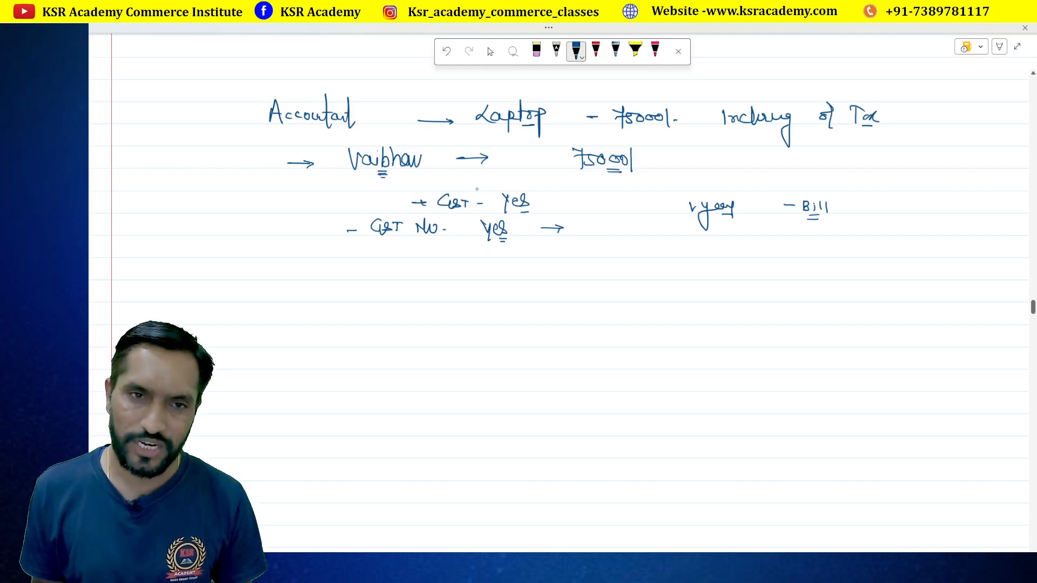
Write 'Vaibhav Wire Netting → GST No' below, then return to TallyPrime
mouse_move(317, 265)
left_mouse_down()
mouse_move(322, 281)
mouse_move(331, 267)
left_mouse_up()
left_click_drag(340, 272, 376, 278)
mouse_move(377, 269)
left_mouse_down()
mouse_move(492, 266)
mouse_move(511, 277)
mouse_move(521, 267)
left_mouse_up()
mouse_move(534, 270)
left_mouse_down()
mouse_move(601, 276)
mouse_move(594, 280)
mouse_move(668, 263)
mouse_move(675, 277)
mouse_move(729, 280)
left_mouse_up()
left_click_drag(716, 283, 728, 283)
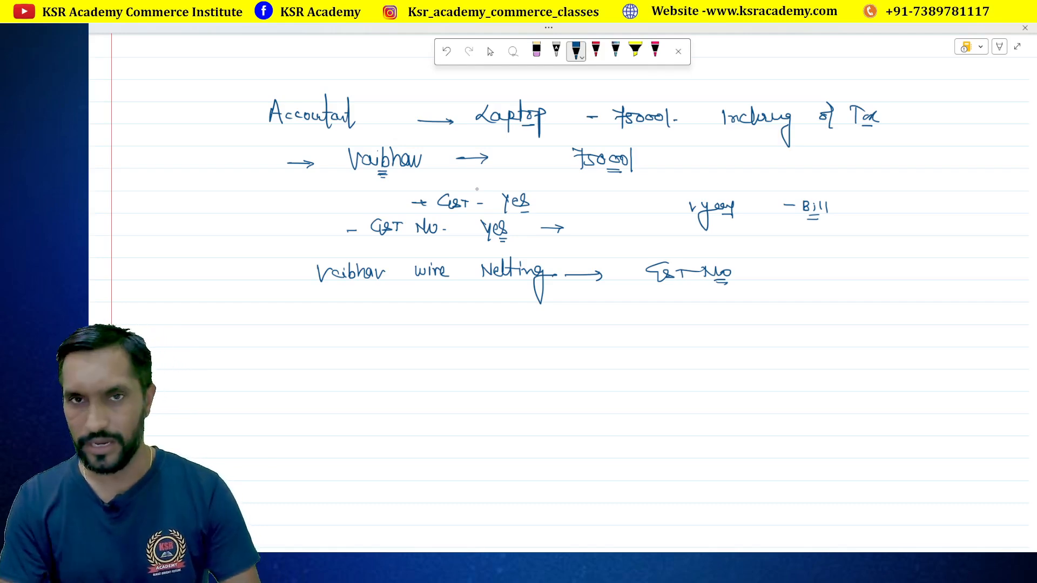
key("alt+Tab")
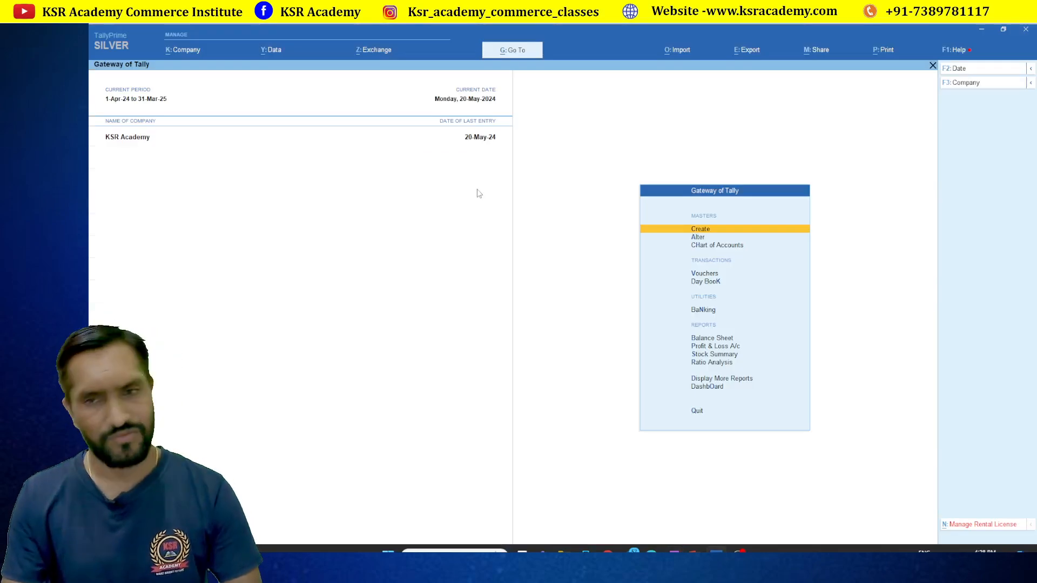
Open a new F8 Sales voucher in the Intra State Sales class with Canara Bank as party
key("Down")
key("Down")
key("Down")
key("Return")
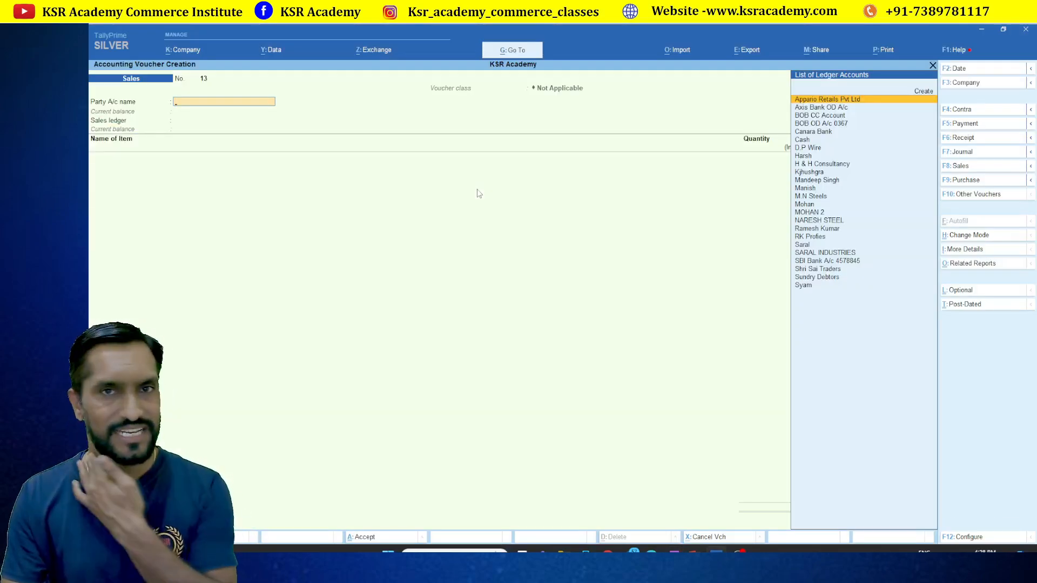
key("F8")
key("Down")
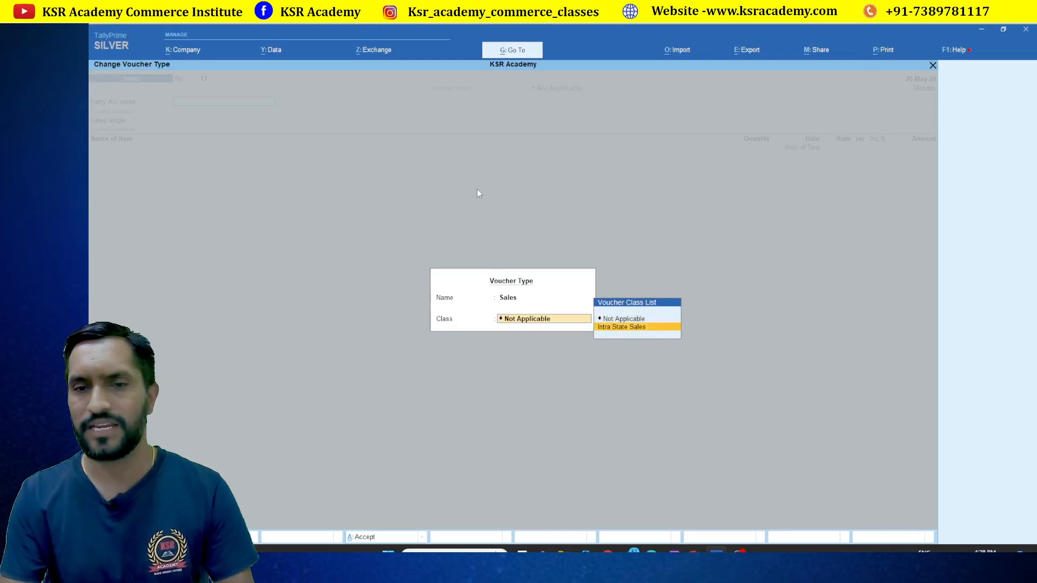
key("Return")
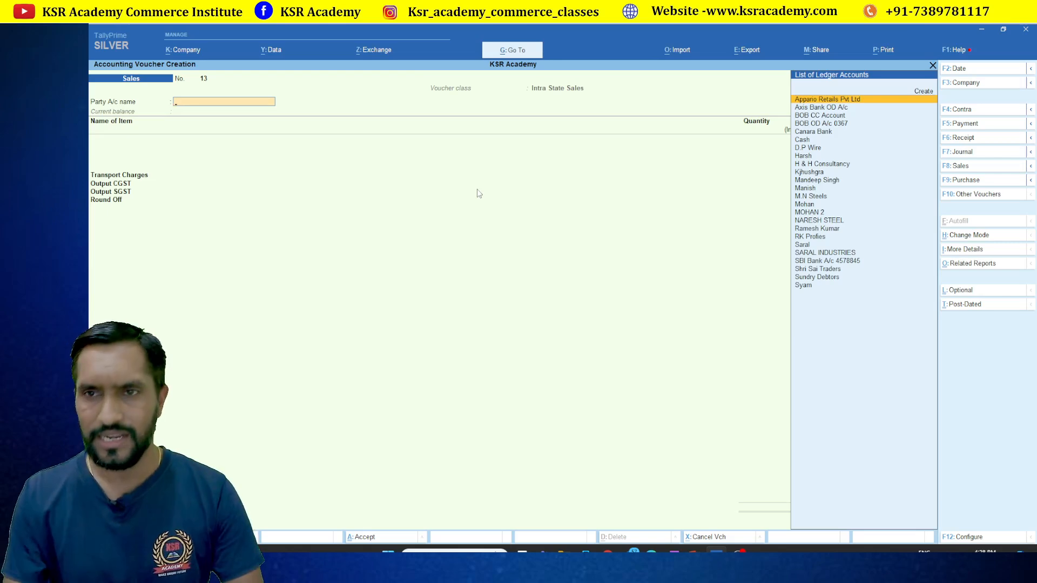
key("Down")
key("Down")
key("Down")
key("Down")
key("Return")
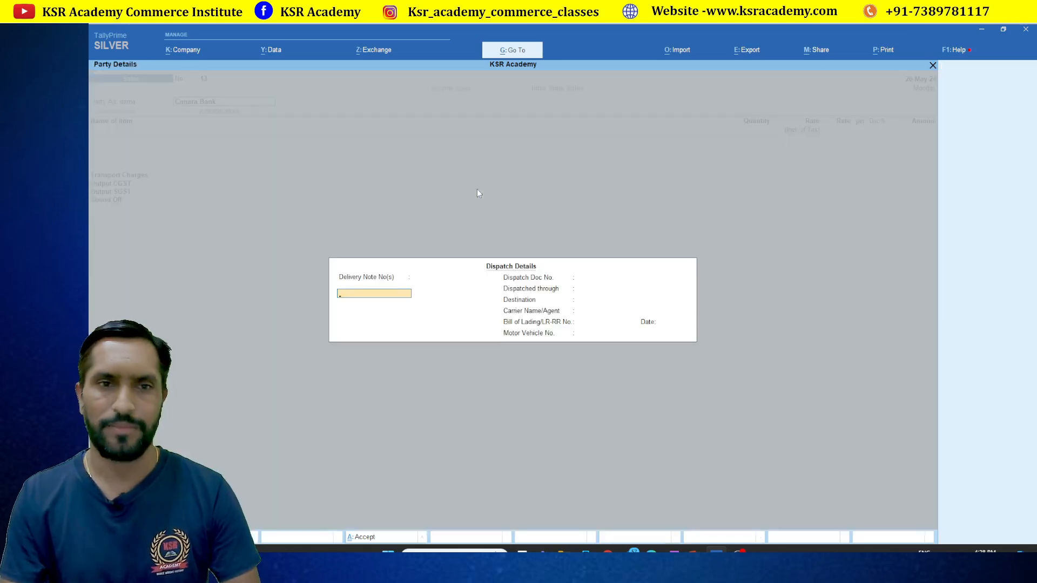
Skip the dispatch fields and enter 'Vaibhav Wire Netting' as the new buyer
key("Return")
key("Return")
key("Return")
key("Return")
key("Return")
key("Return")
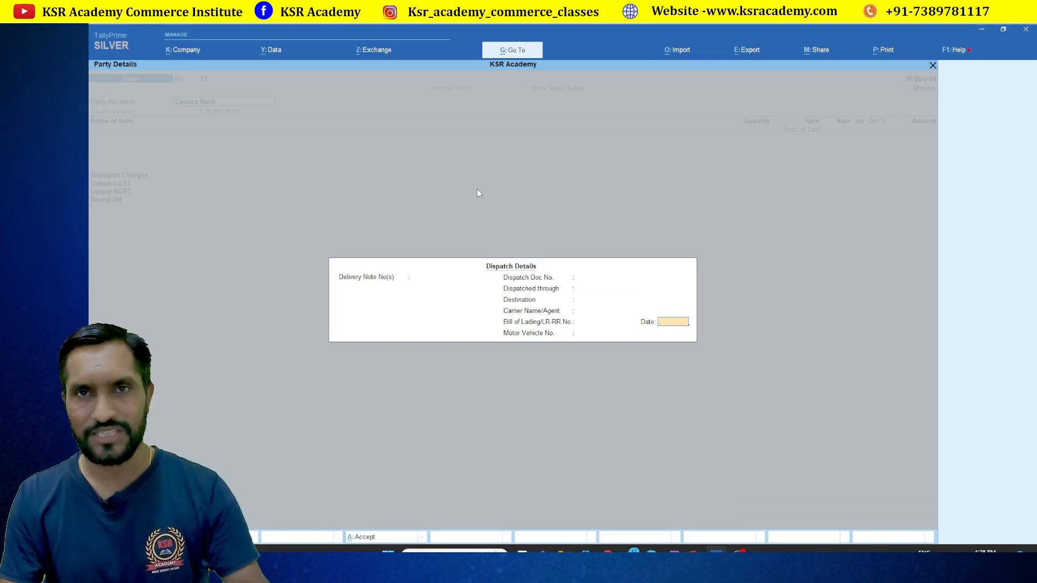
key("Return")
key("Return")
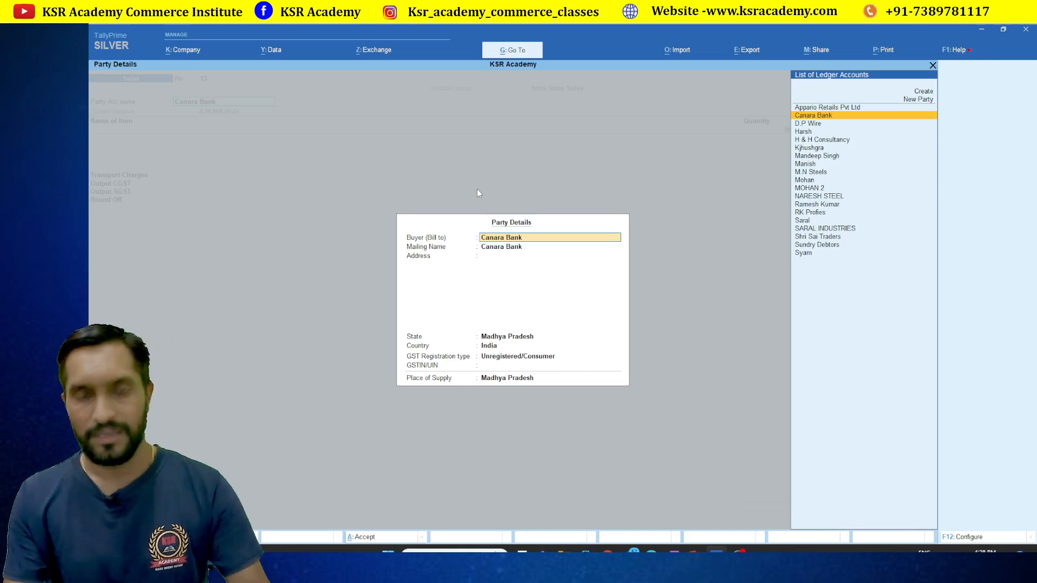
type("Vaibha")
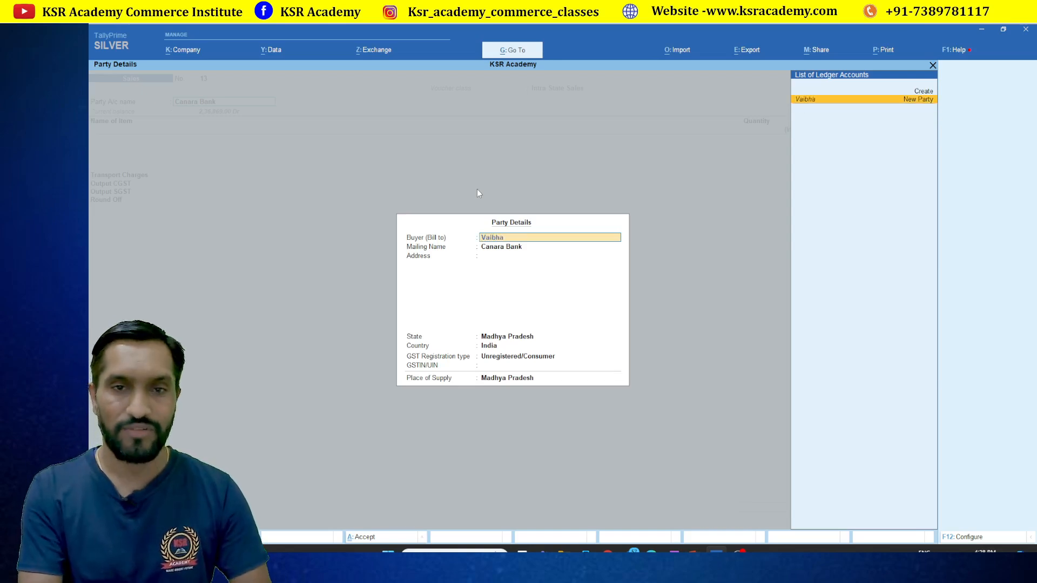
type("v W")
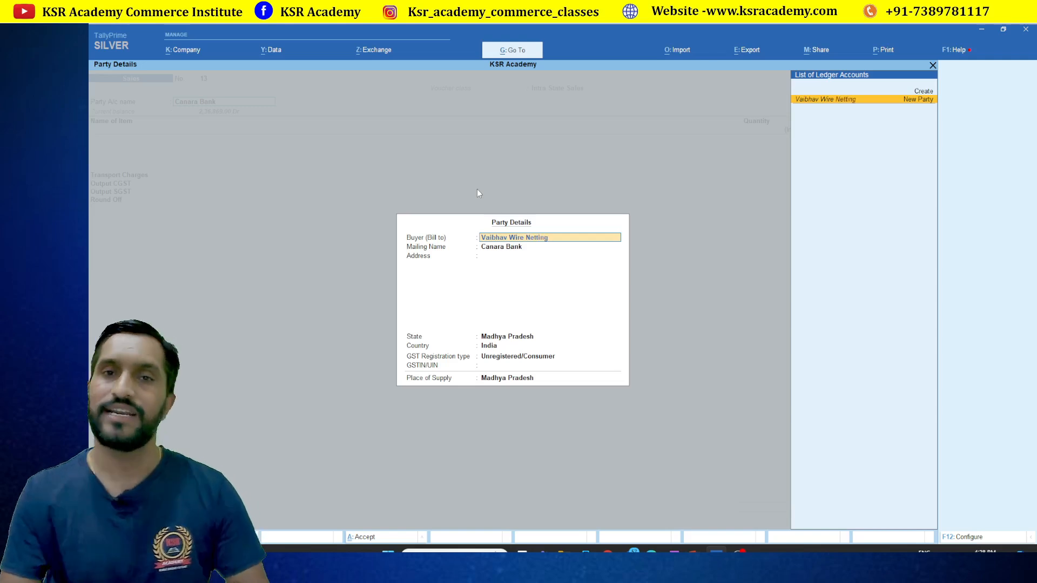
type("ire Netting")
key("Return")
key("Return")
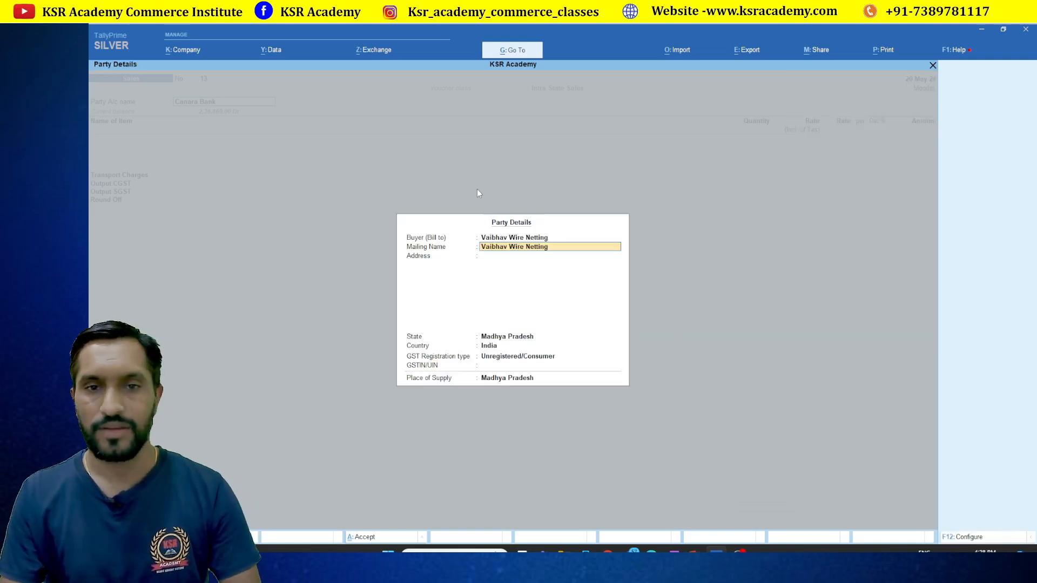
key("Return")
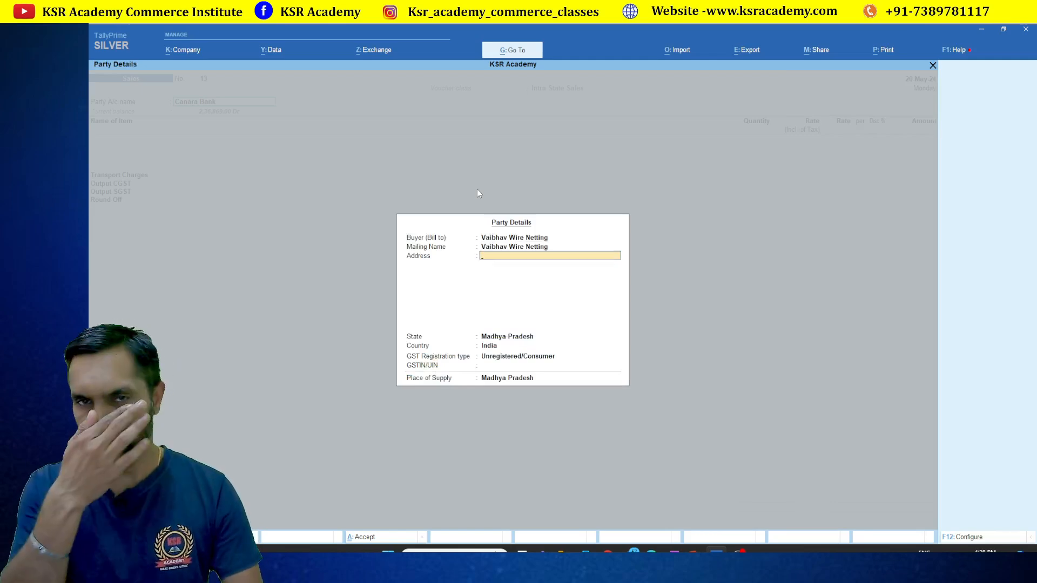
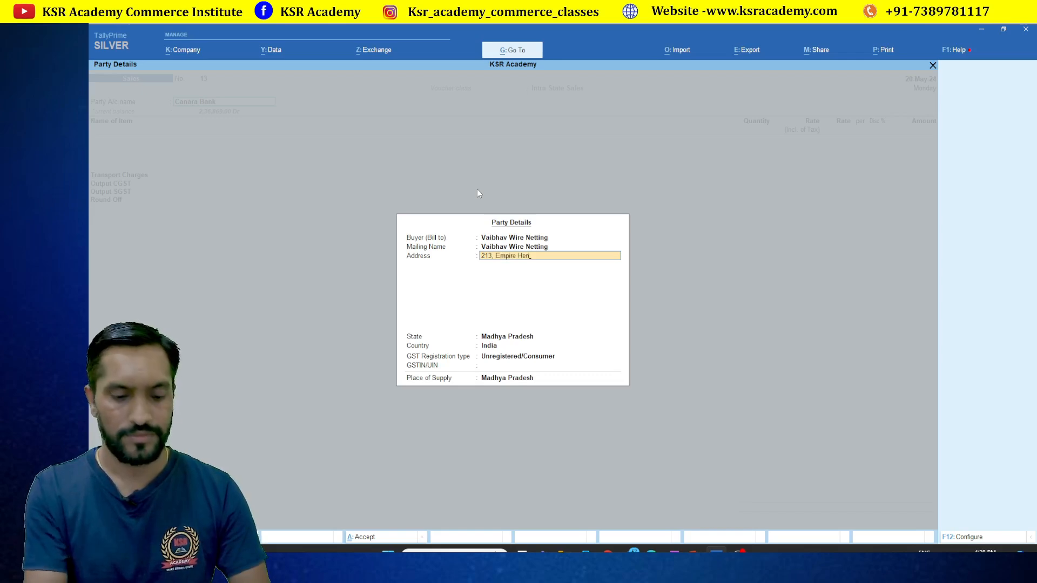
key("Return")
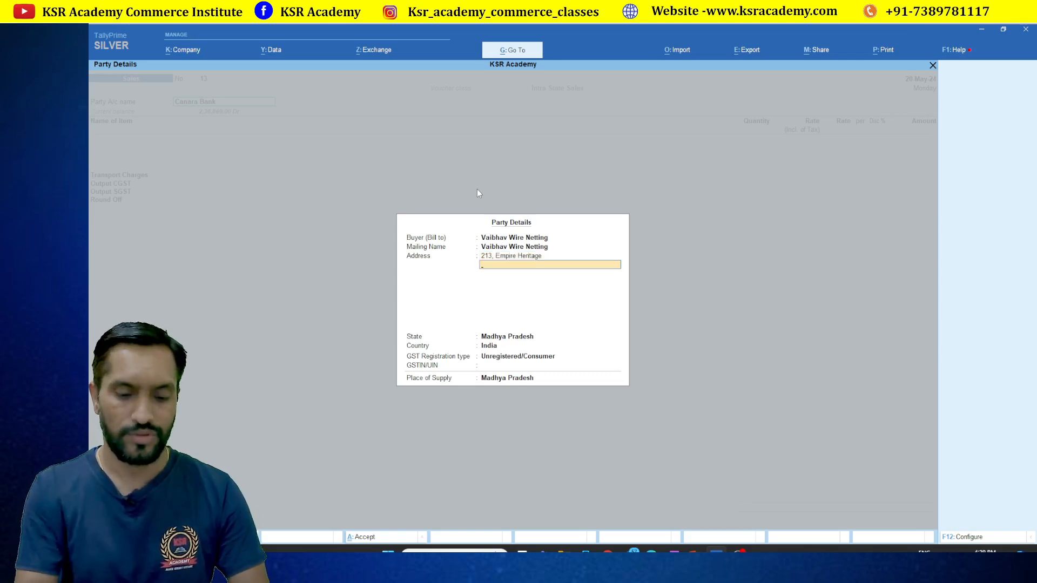
key("Return")
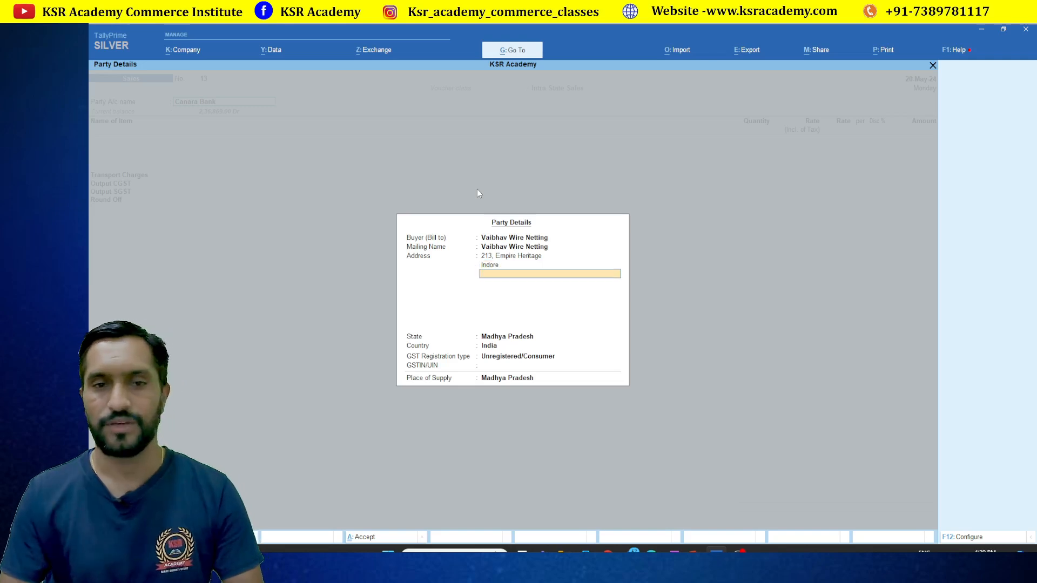
key("Return")
Set registration type Regular, enter the buyer's GSTIN and accept Madhya Pradesh as place of supply
key("Return")
key("Up")
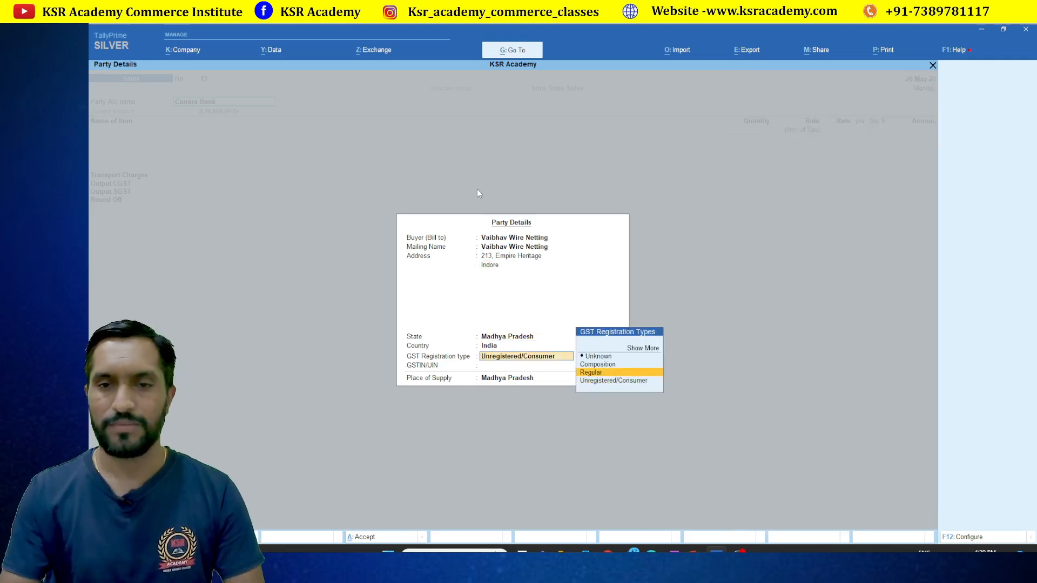
key("Return")
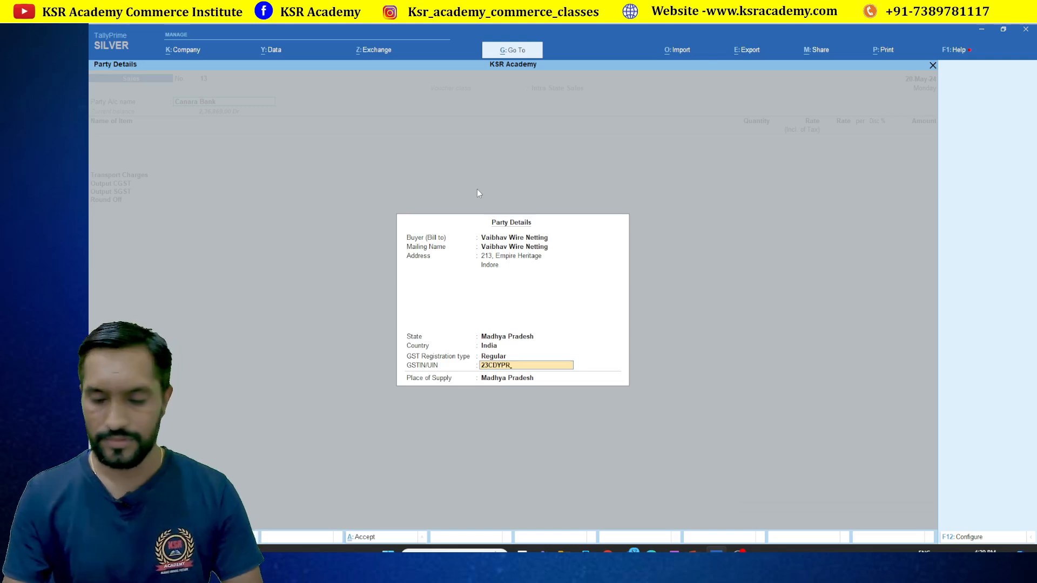
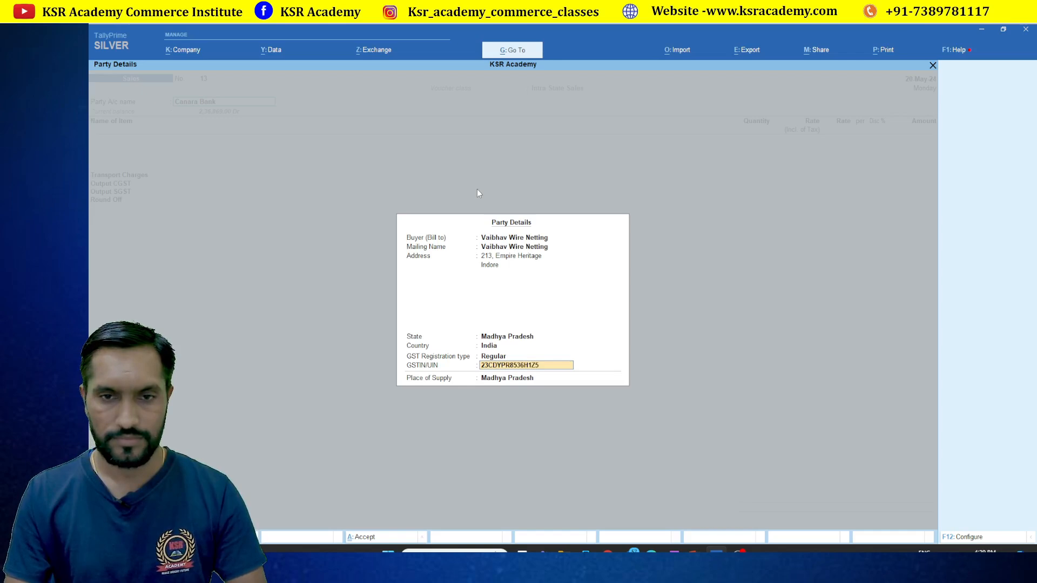
key("Return")
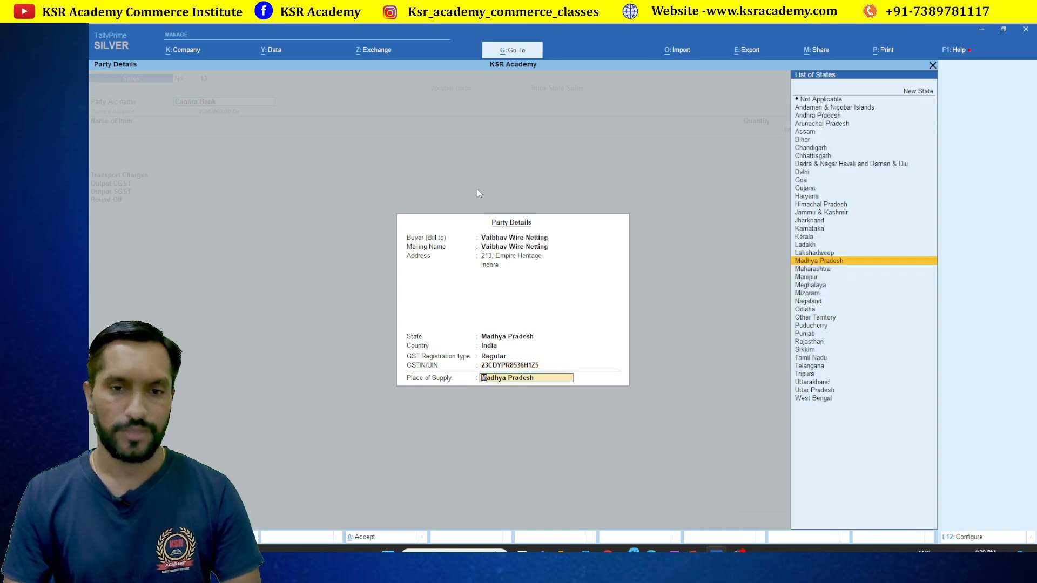
key("Return")
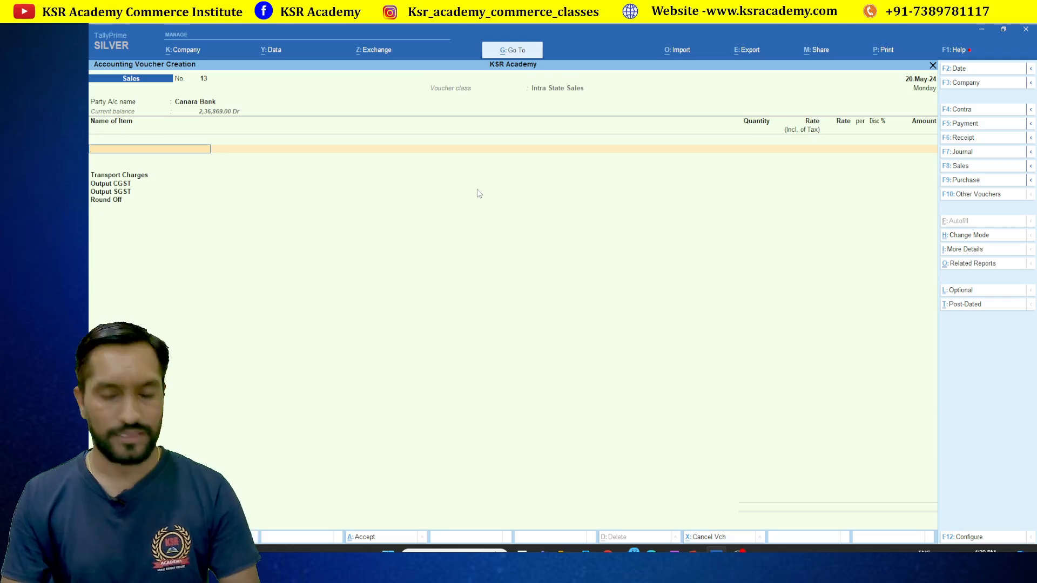
Bill 1 LAPTOP Lg from IndoreFase -1 at 75000 inclusive of tax, then open F12 Configure
type("L")
key("Down")
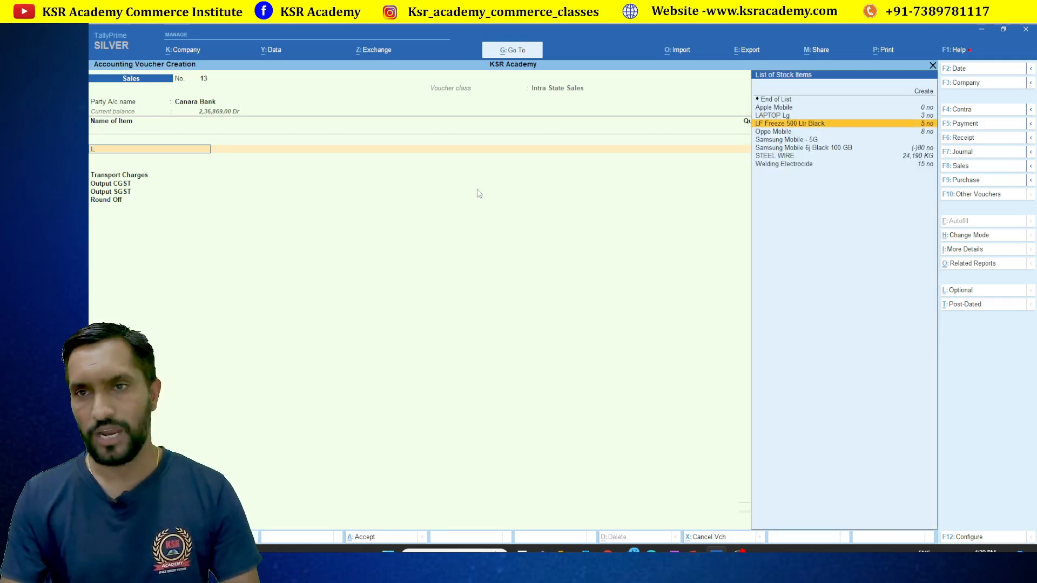
key("Up")
key("Return")
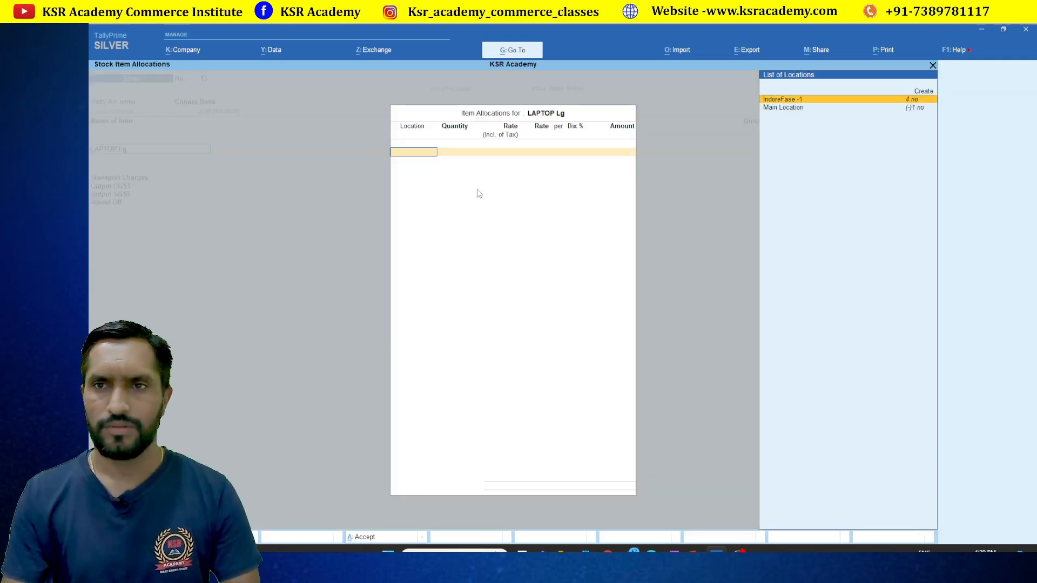
key("Return")
key("Return")
type("7")
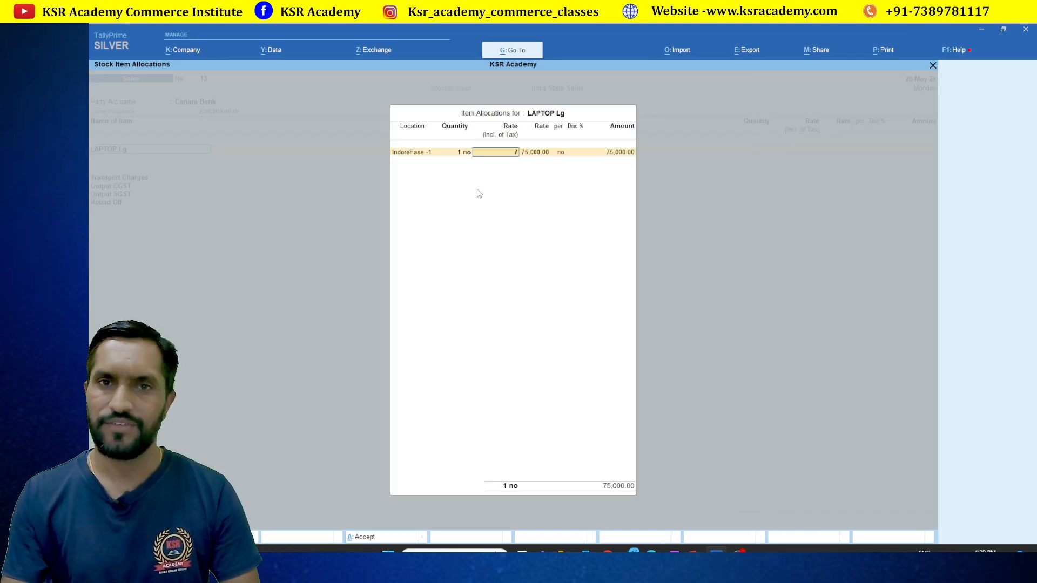
type("5000")
key("Return")
key("Return")
key("Return")
key("Return")
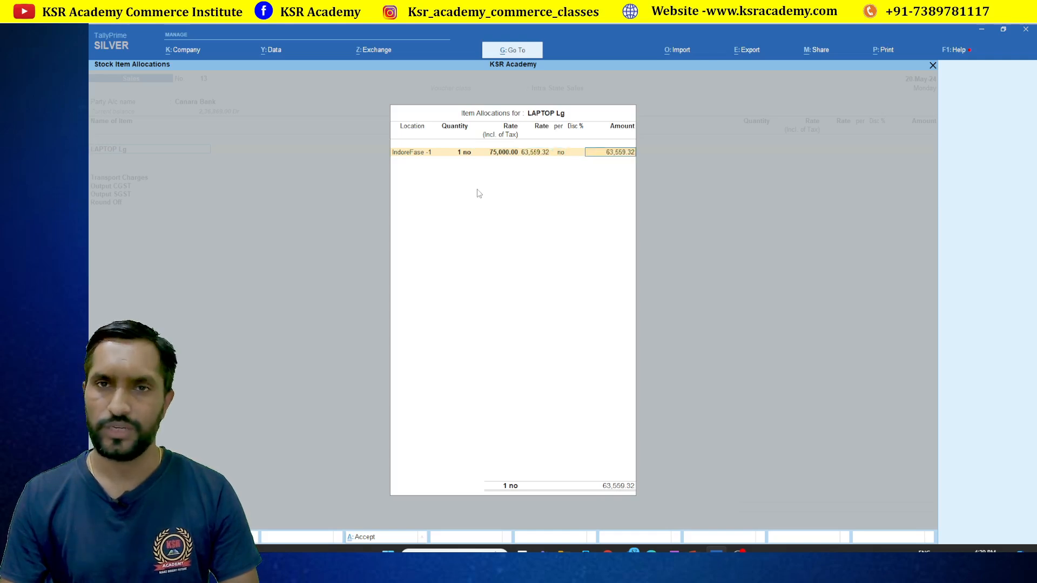
key("Return")
key("Return")
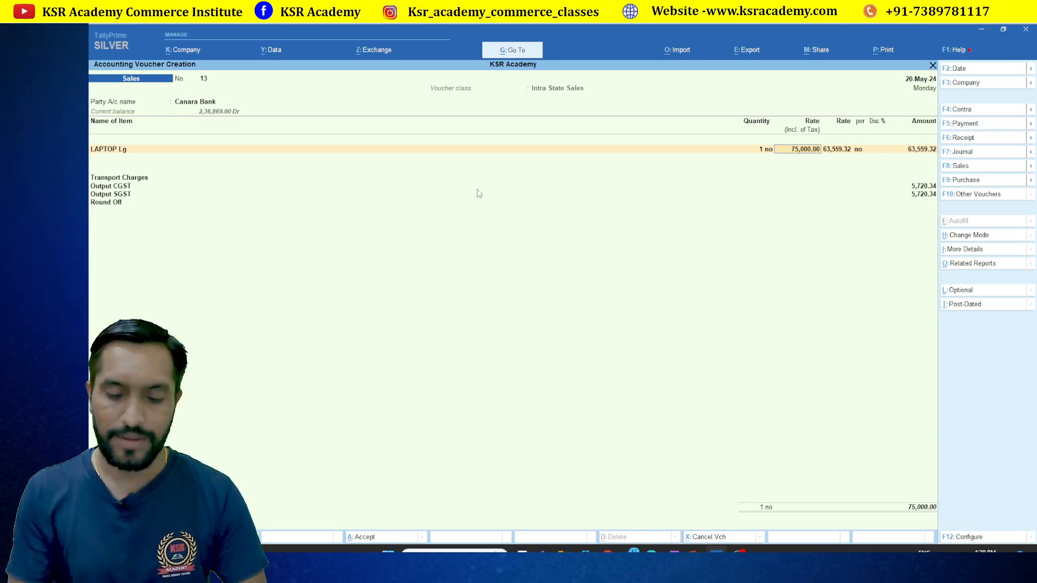
key("F12")
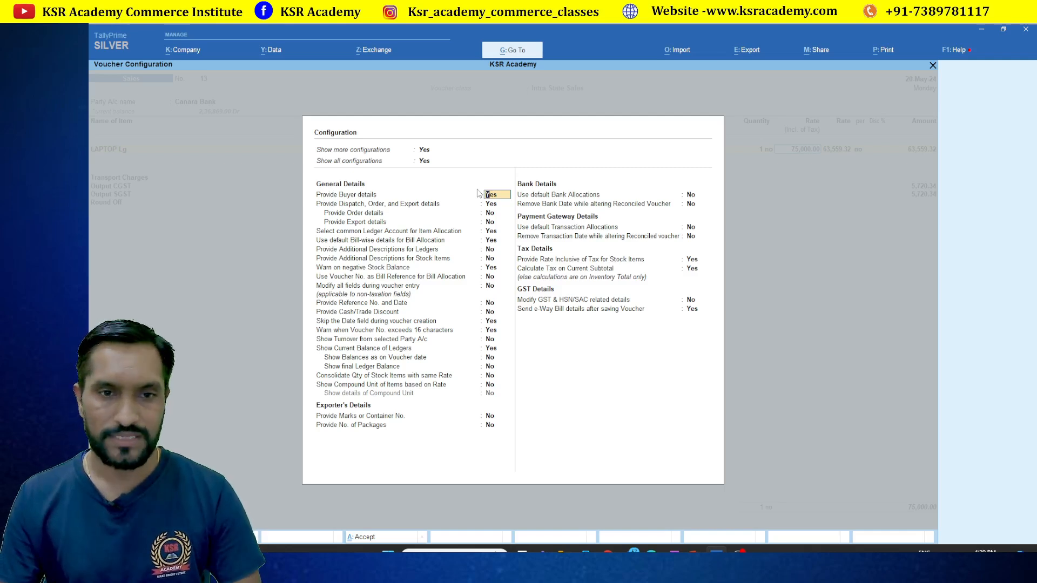
Leave Voucher Configuration, re-enter the laptop rate and accept the allocation totalling 75,000
type("&")
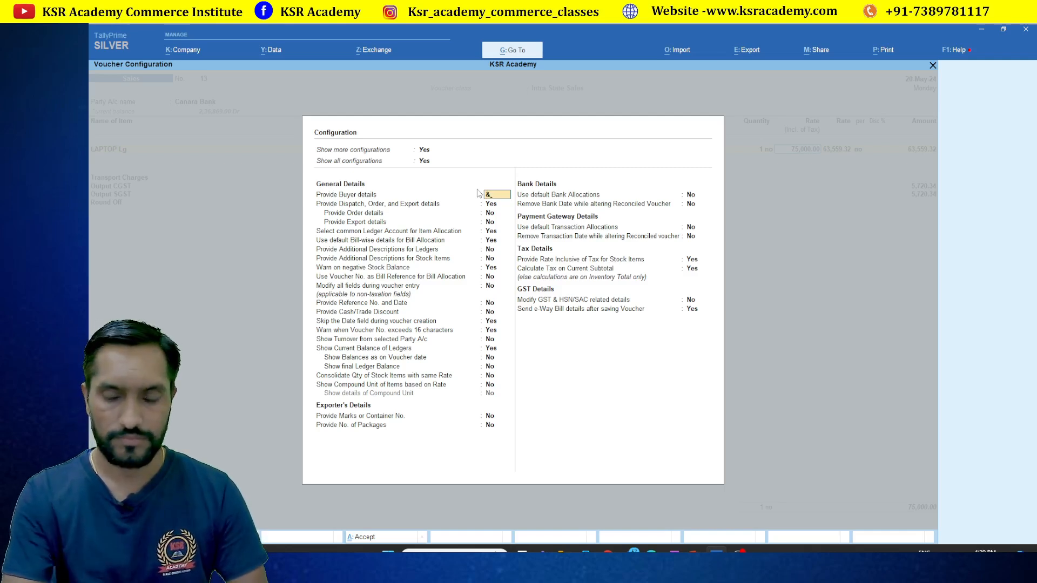
key("Escape")
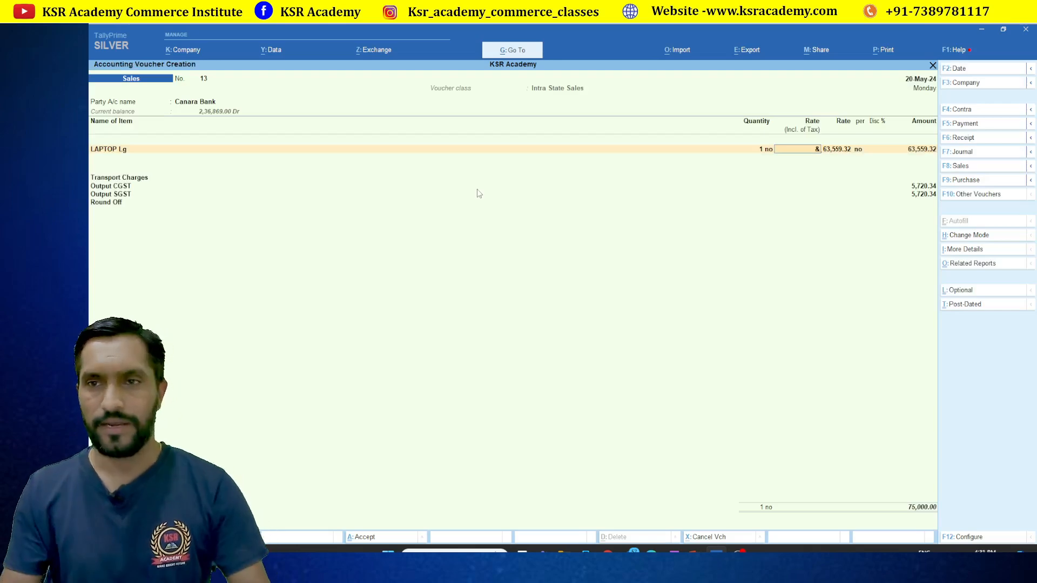
type("7500")
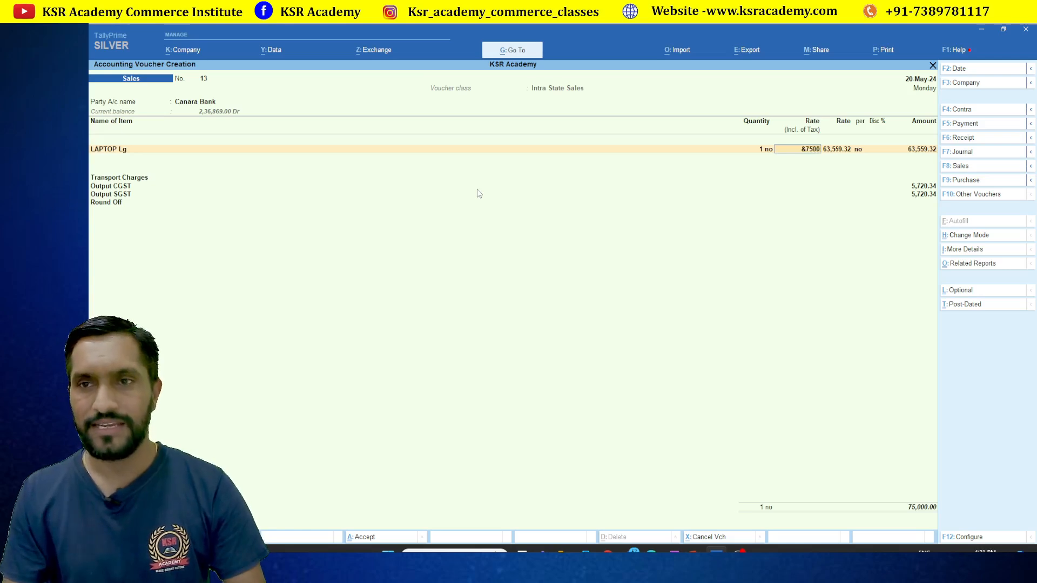
key("Return")
key("Return")
key("Return")
key("Return")
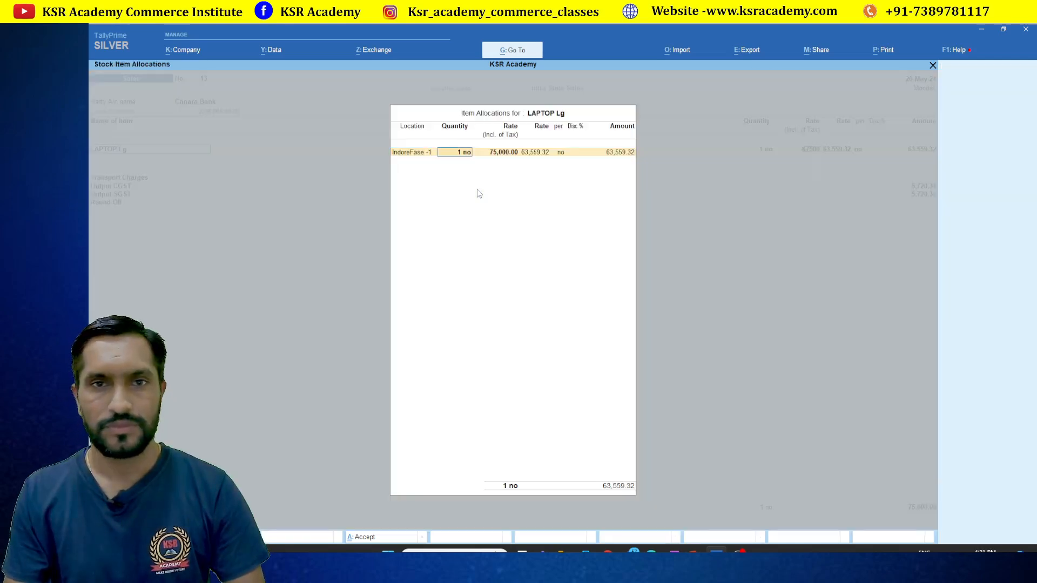
key("ctrl+a")
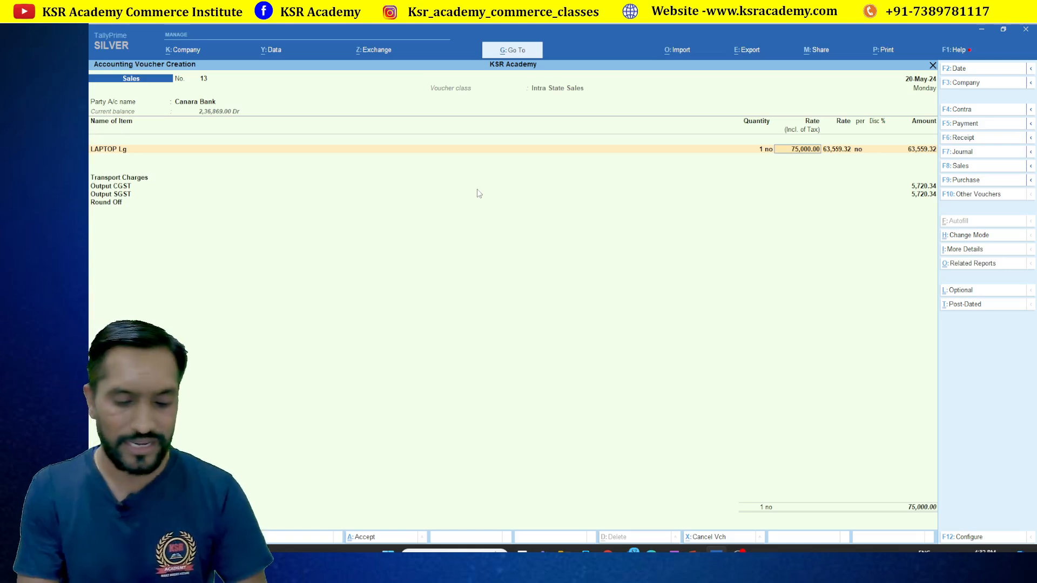
Alter the Sales voucher type so Print voucher after saving is Yes, then return to voucher 13
key("alt+g")
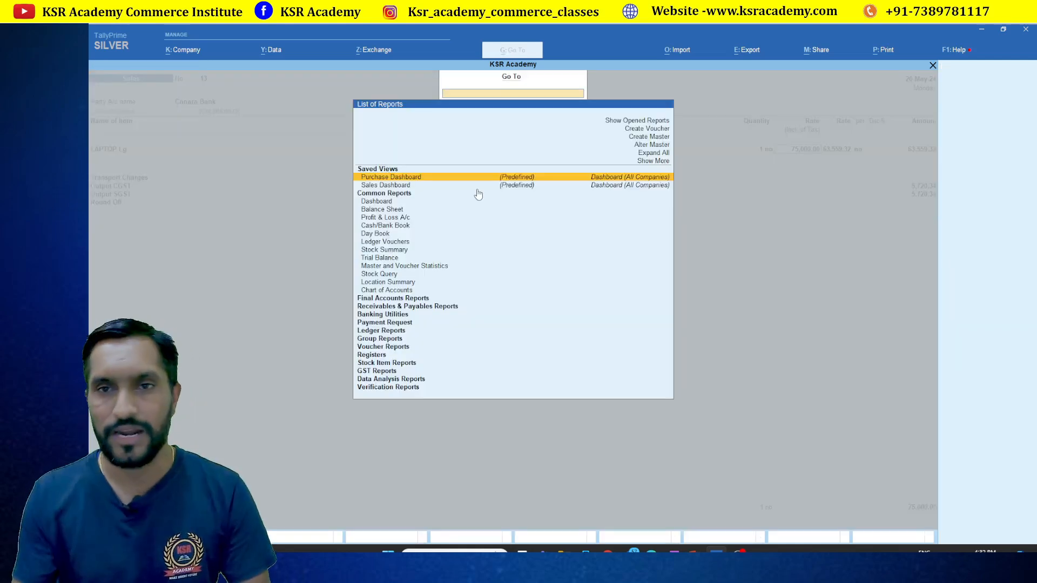
key("Up")
key("Up")
key("Up")
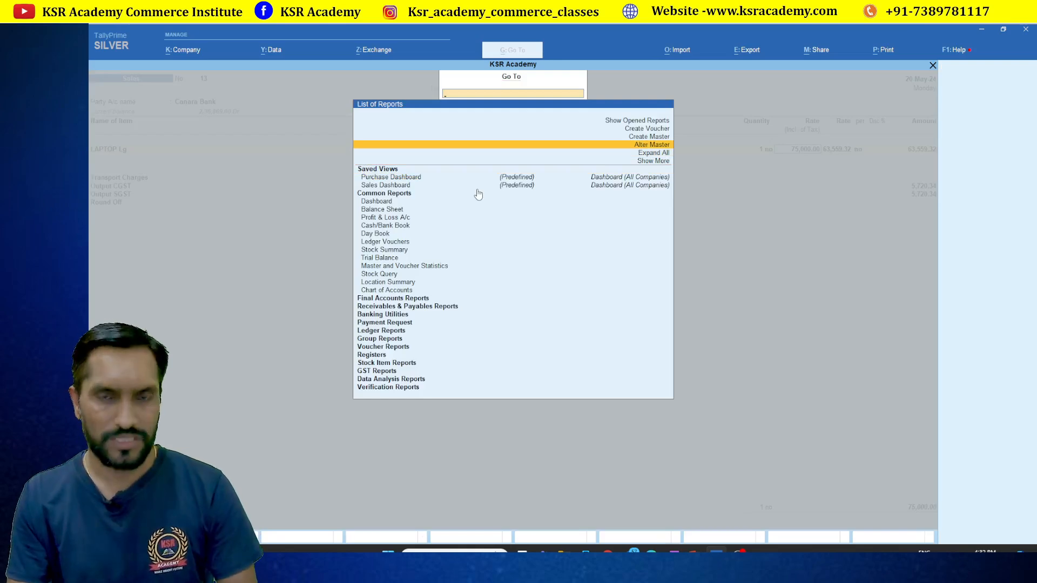
key("Return")
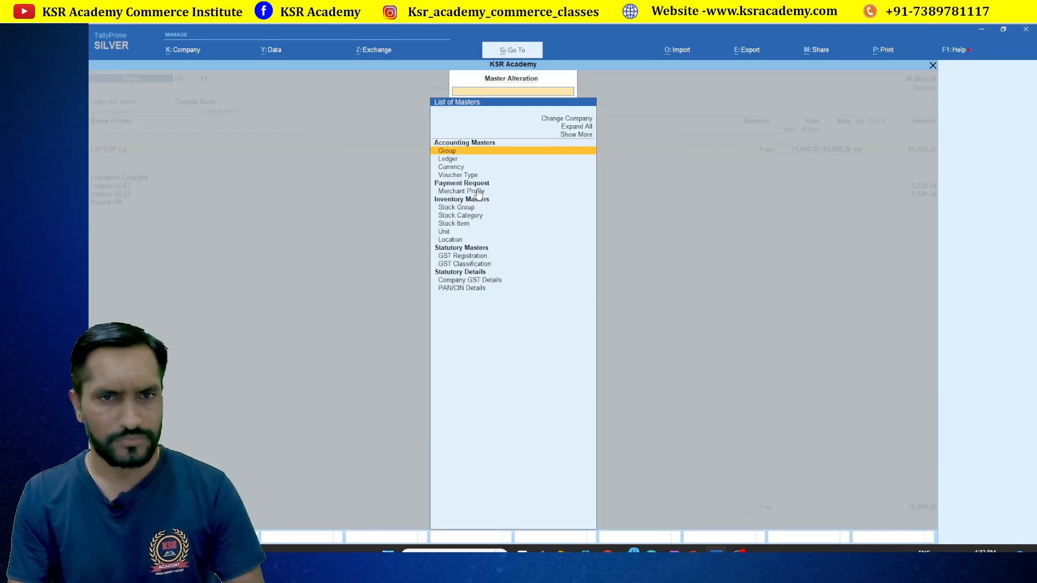
key("Down")
key("Down")
key("Down")
key("Return")
key("Down")
key("Down")
key("Down")
key("Down")
key("Down")
key("Down")
key("Down")
key("Down")
key("Down")
key("Down")
key("Down")
key("Down")
key("Down")
key("Down")
key("Down")
key("Down")
key("Down")
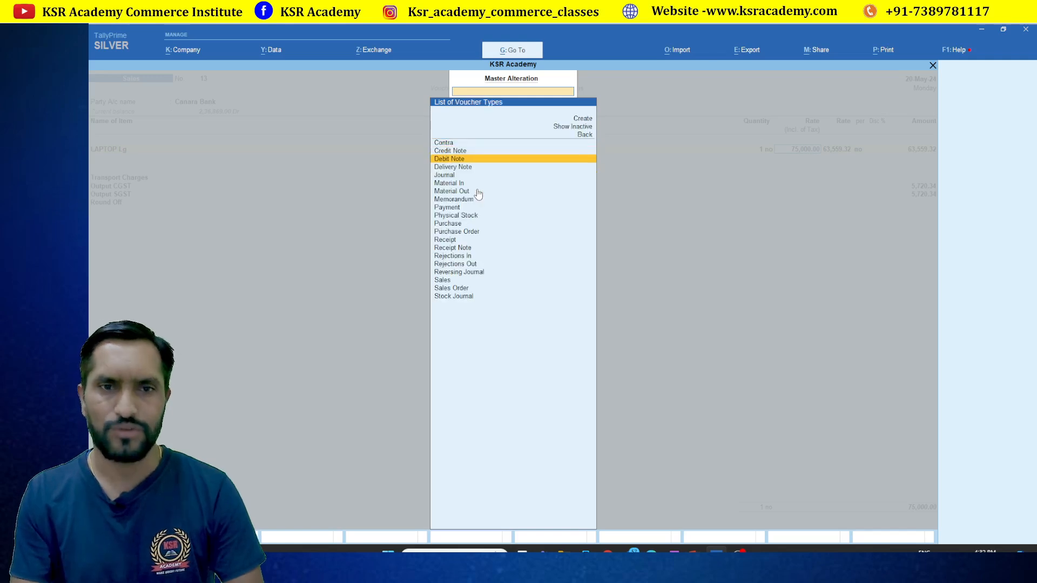
key("Return")
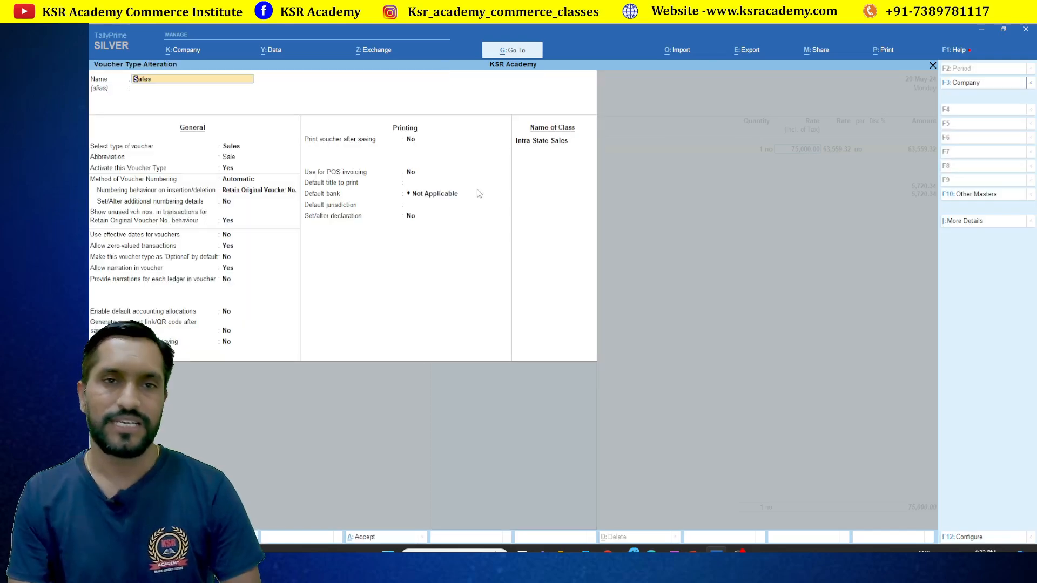
key("Return")
key("Return")
key("Return")
key("Return")
key("Return")
key("Return")
key("Return")
key("Return")
key("Return")
key("Return")
key("Return")
key("Return")
key("Return")
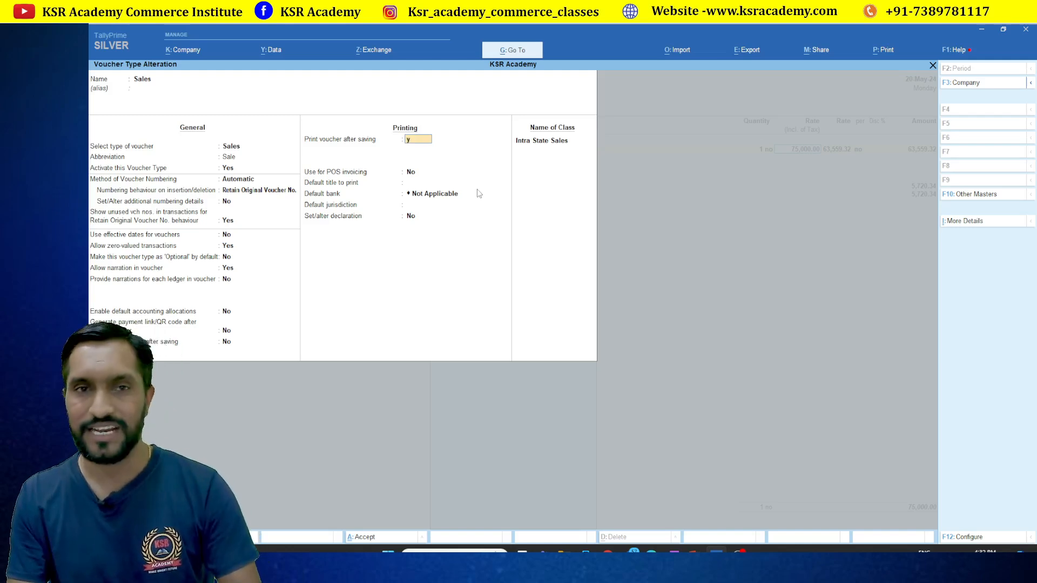
key("y")
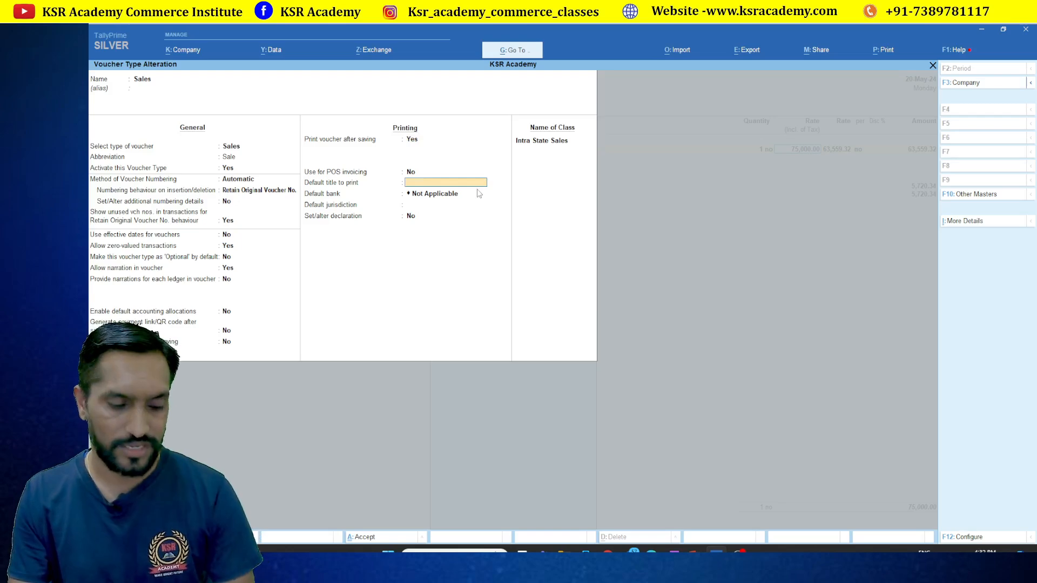
key("ctrl+a")
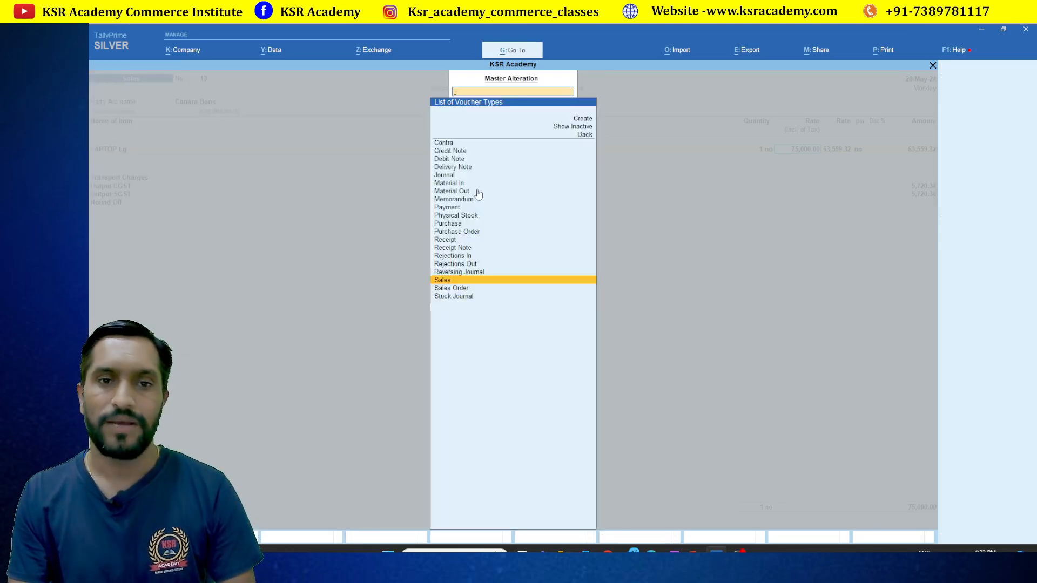
key("Escape")
key("Escape")
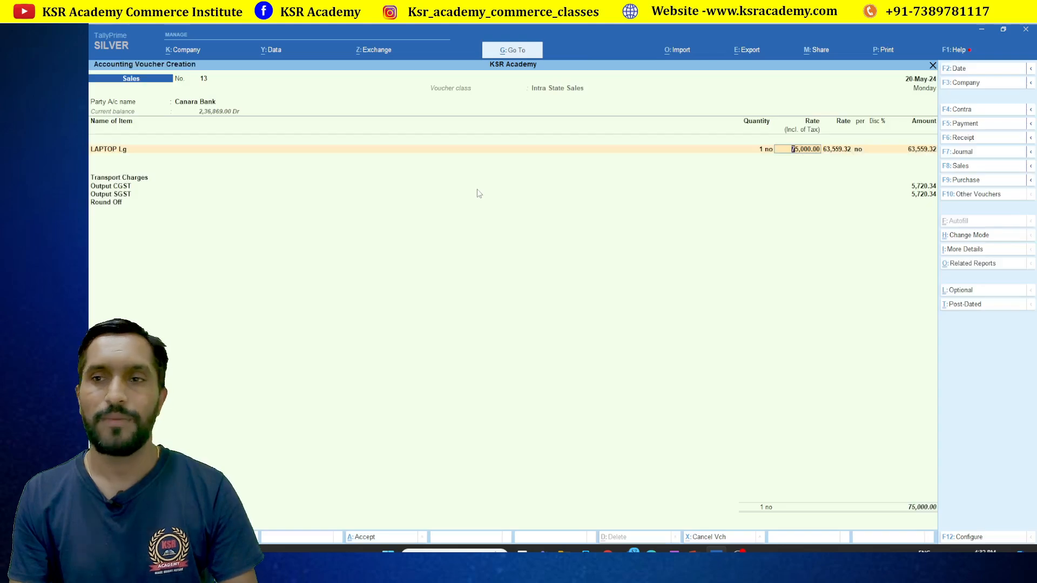
Pass the statutory details, allocate the 75,000 as Cheque/DD, and decline e-Way Bill details
key("Return")
key("Return")
key("Return")
key("Return")
key("Return")
key("Return")
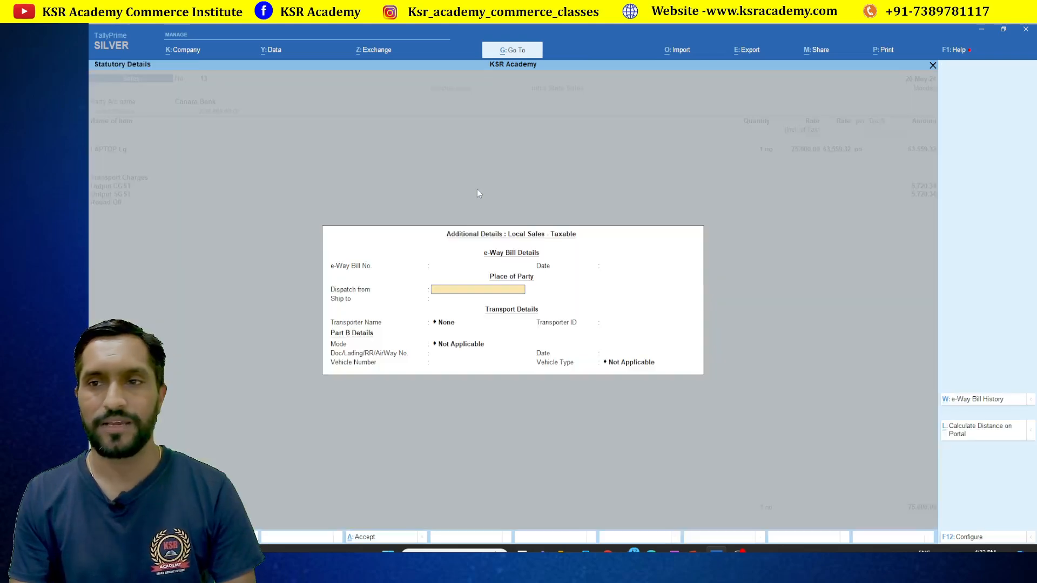
key("Return")
key("Return")
key("Return")
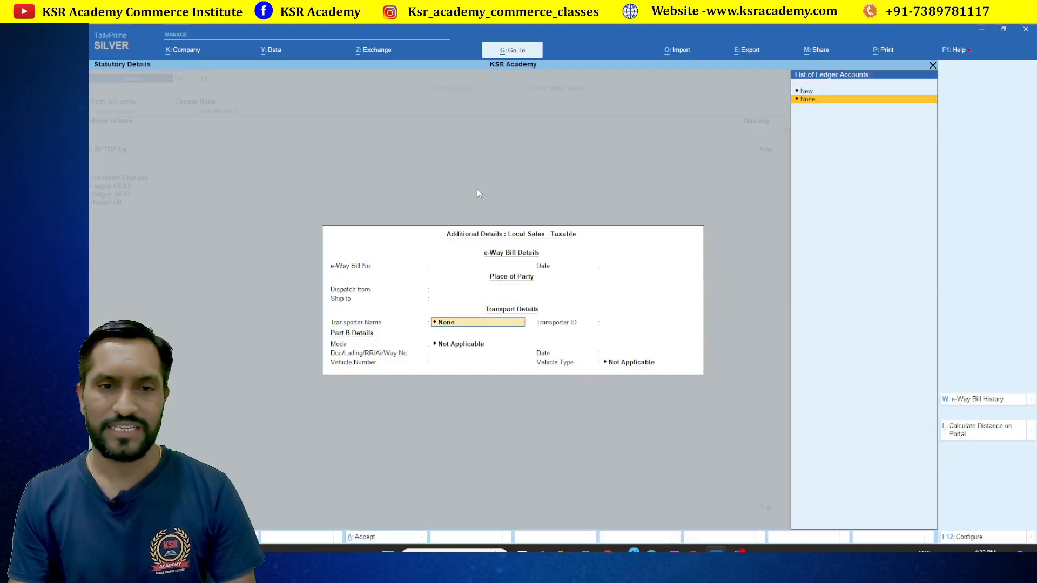
key("Return")
key("Return")
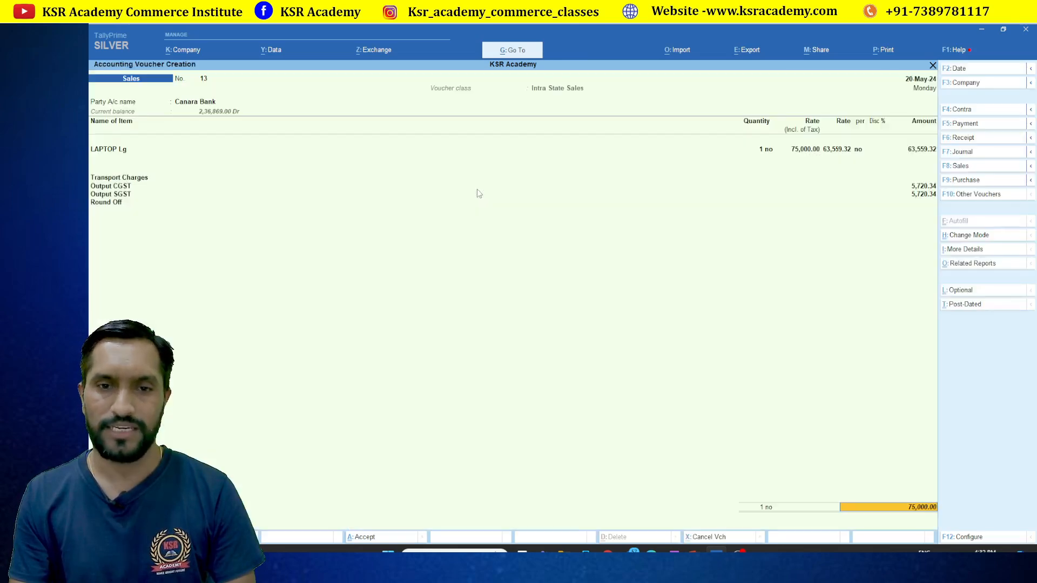
key("Return")
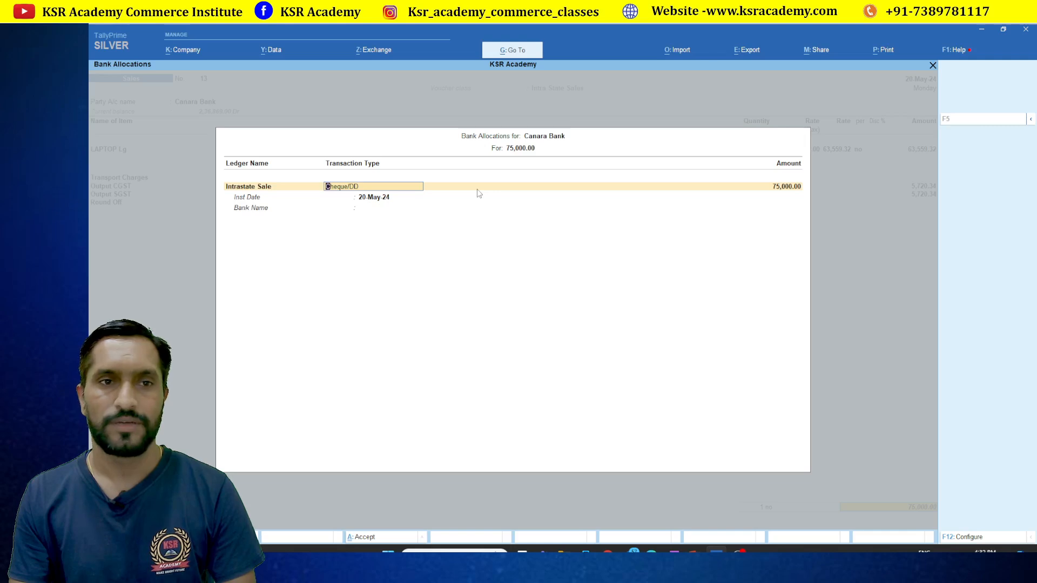
key("Return")
key("Return")
key("Return")
key("Return")
key("Return")
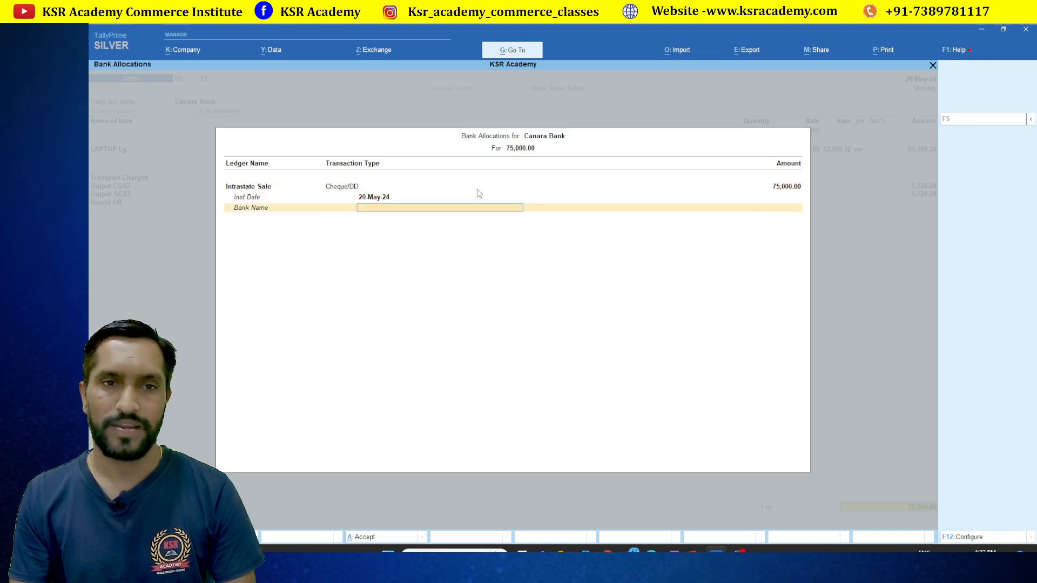
key("Return")
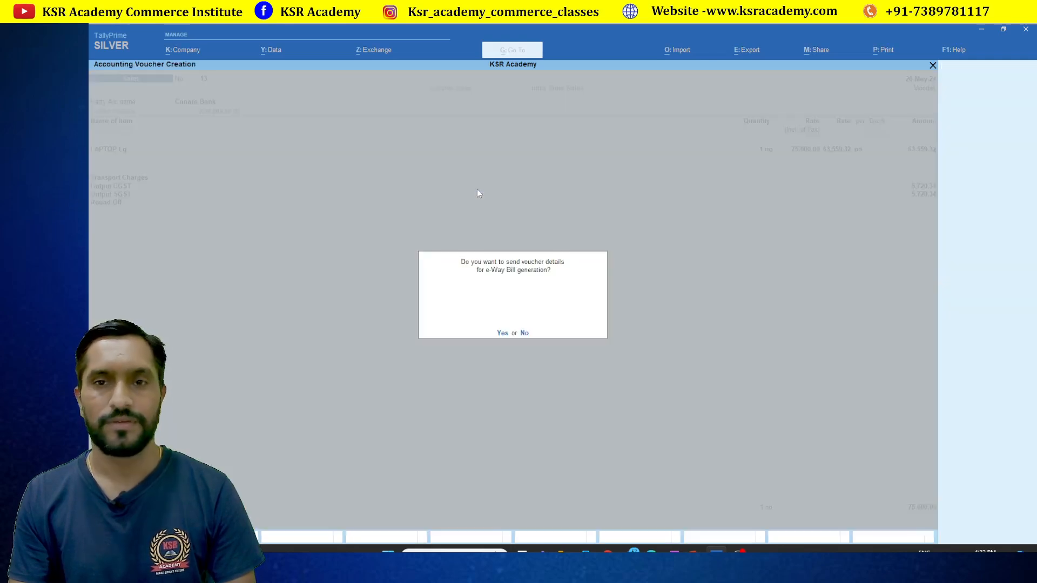
key("n")
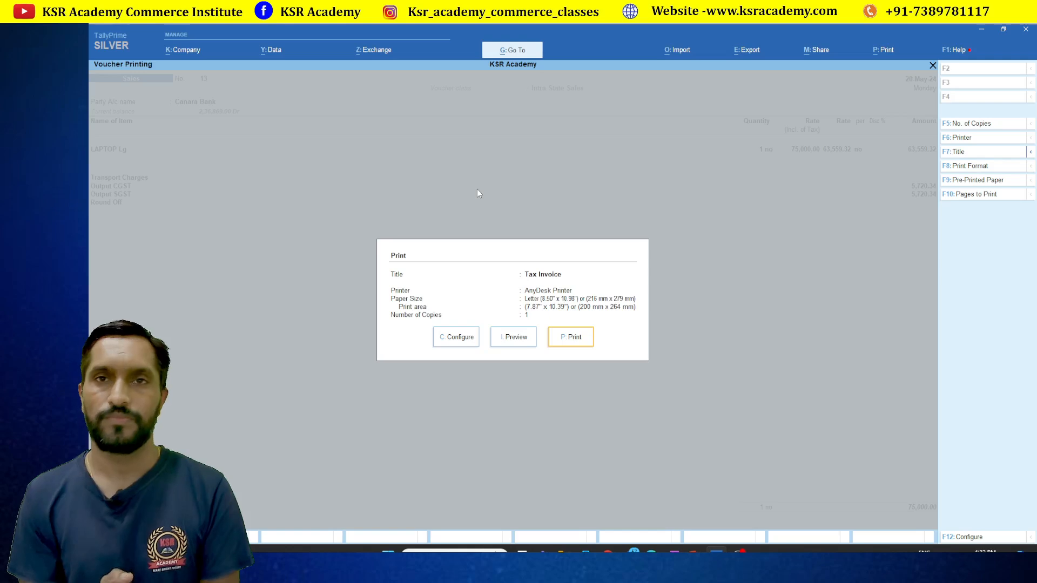
Preview voucher 13's Tax Invoice, then close it without printing
key("Left")
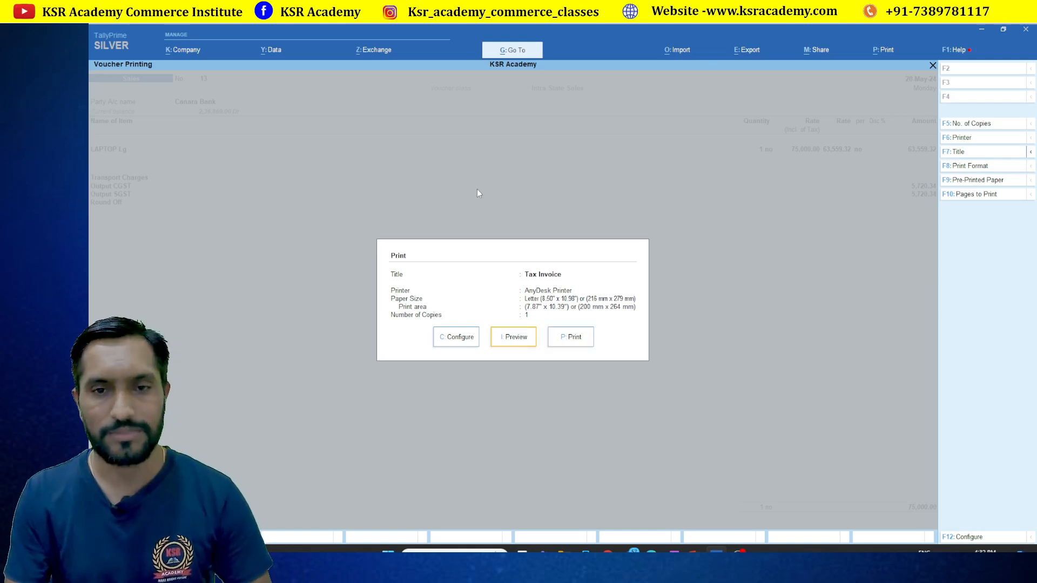
key("Return")
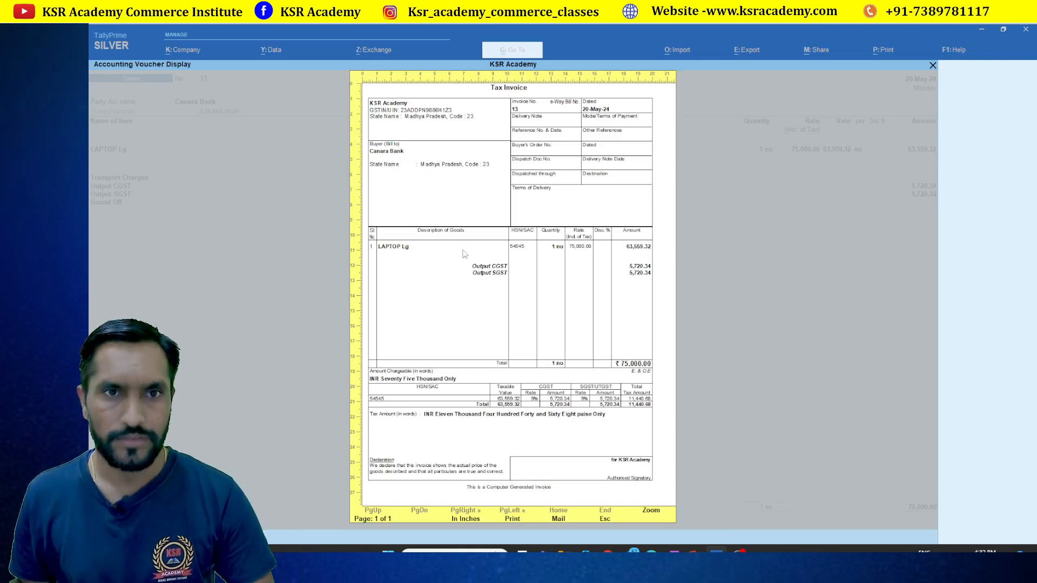
key("Escape")
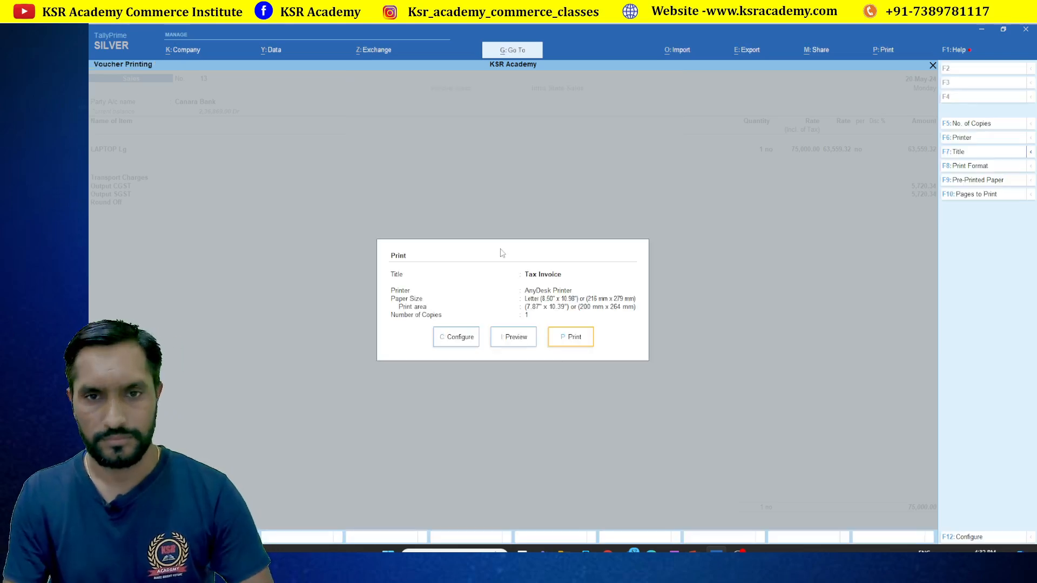
key("Escape")
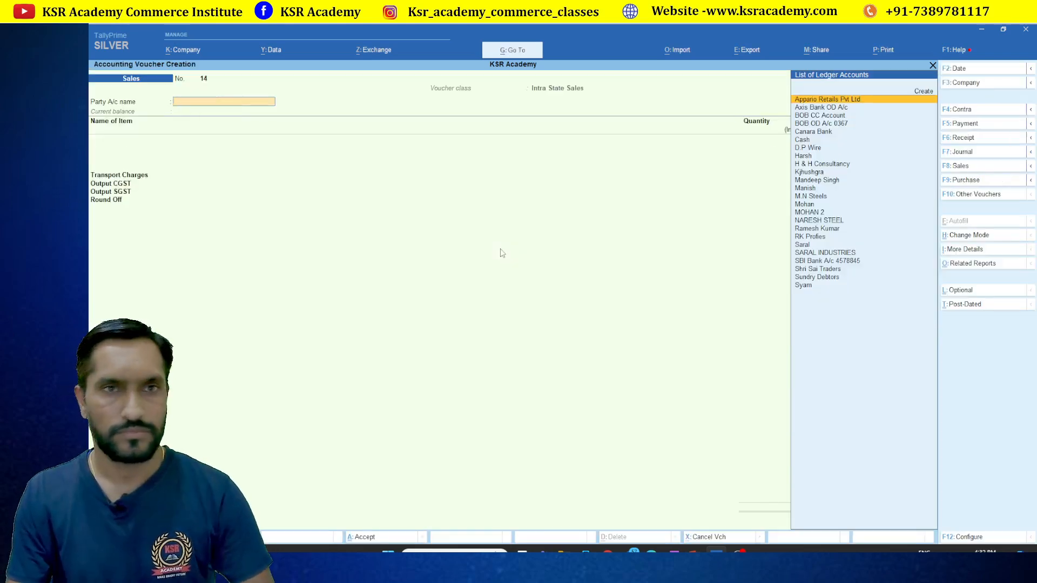
Quit blank voucher 14 and reopen sales voucher 13 from the Canara Bank ledger in Account Books
key("Escape")
key("Return")
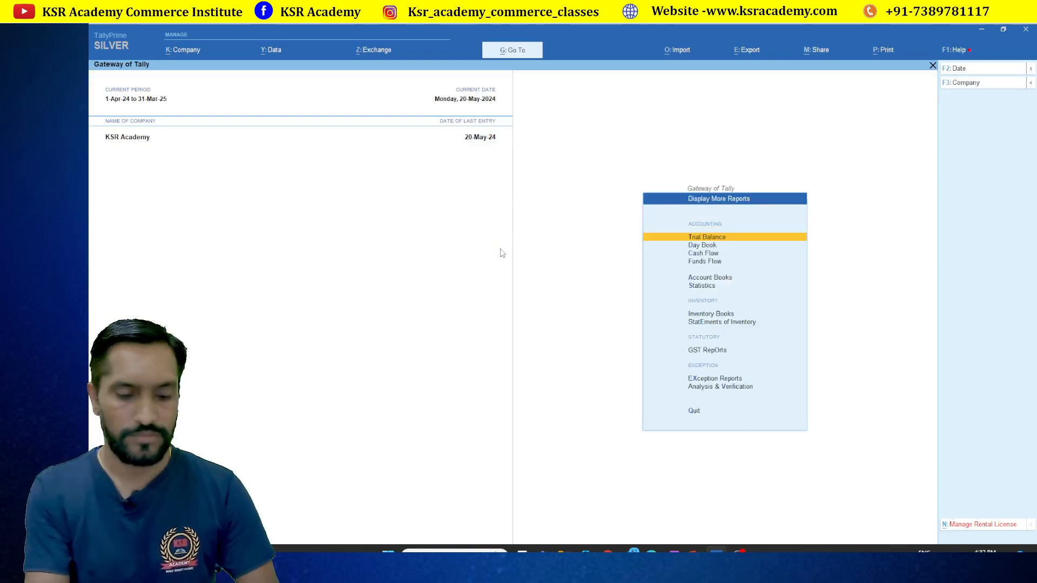
key("a")
key("l")
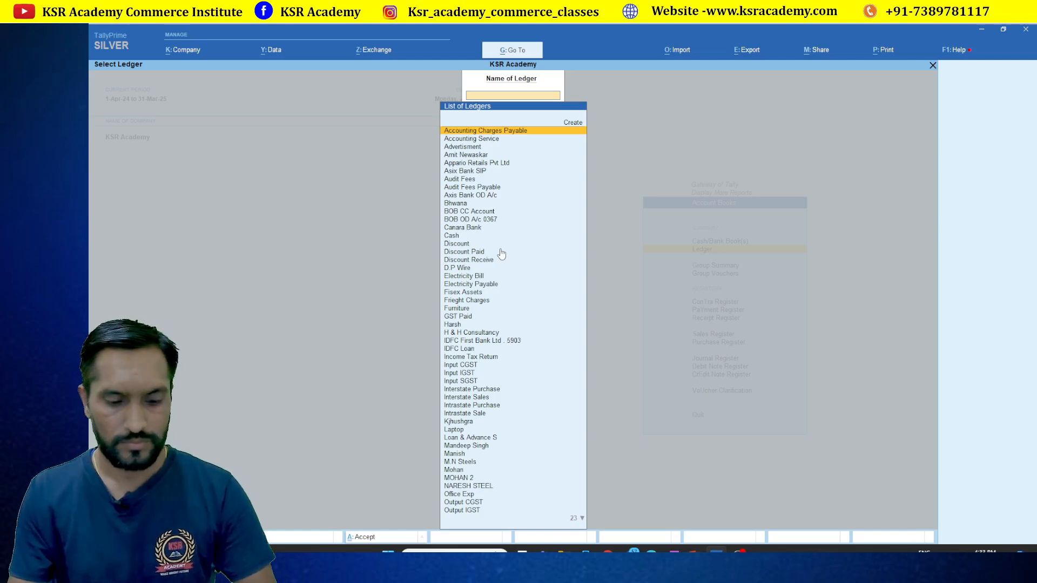
type("bank")
key("Down")
key("Down")
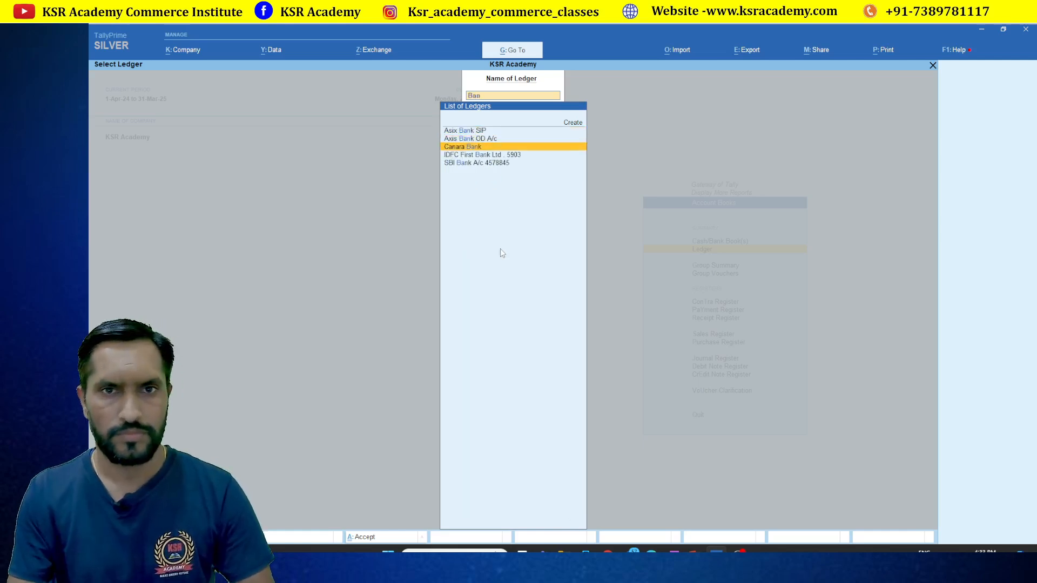
key("Return")
key("Return")
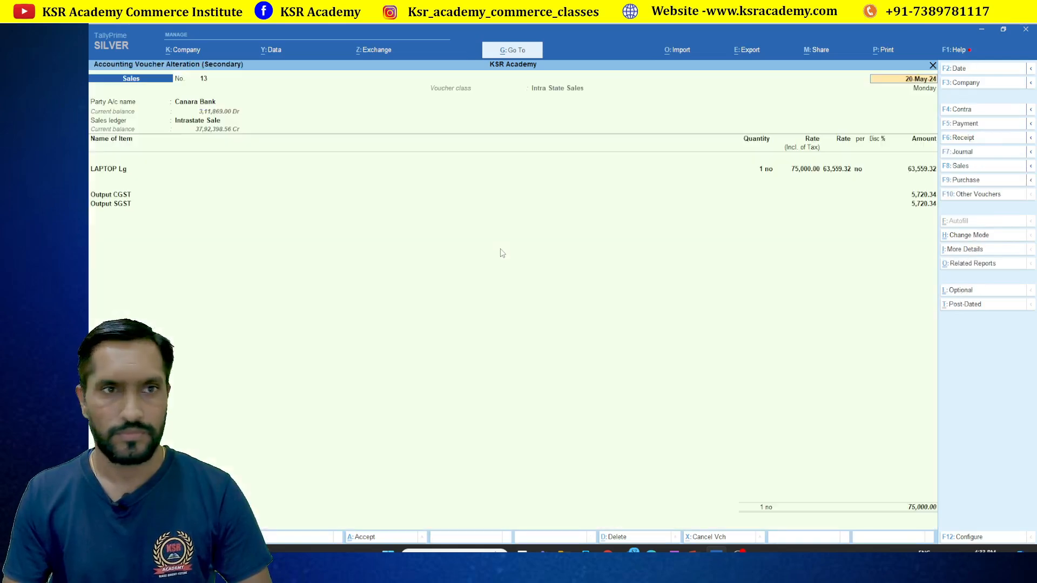
key("Return")
key("Return")
Set Vaibhav Wire Netting as buyer, accepting its address, GSTIN, unchanged F12 options and consignee details
key("ctrl+a")
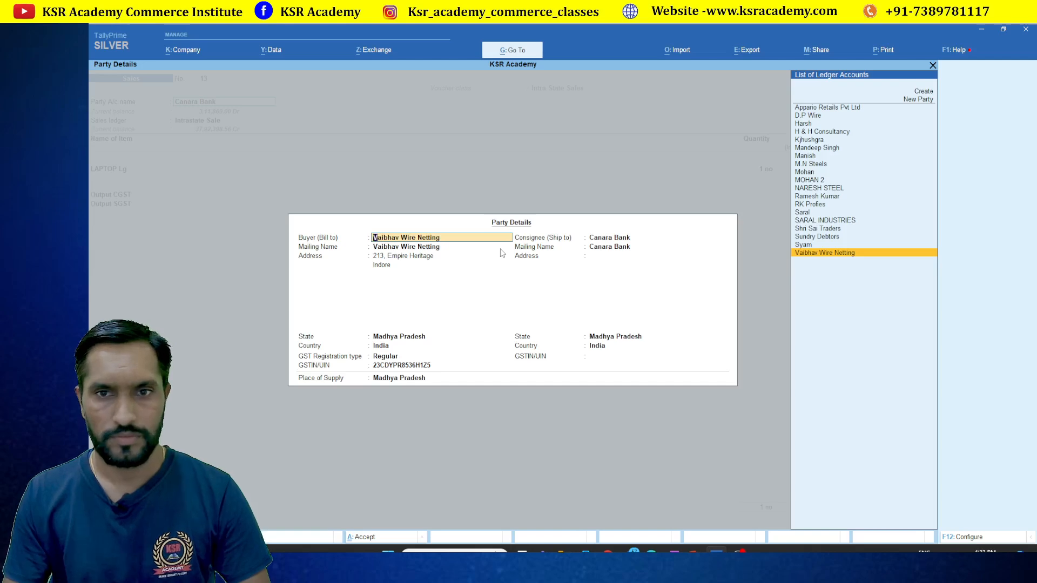
key("Return")
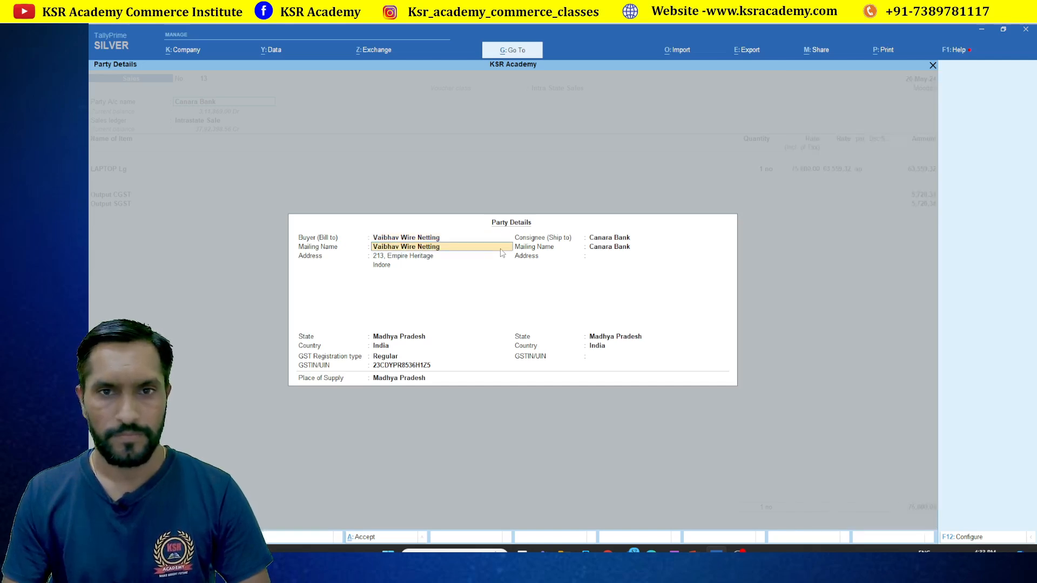
key("Return")
key("Return")
key("Return")
key("Return")
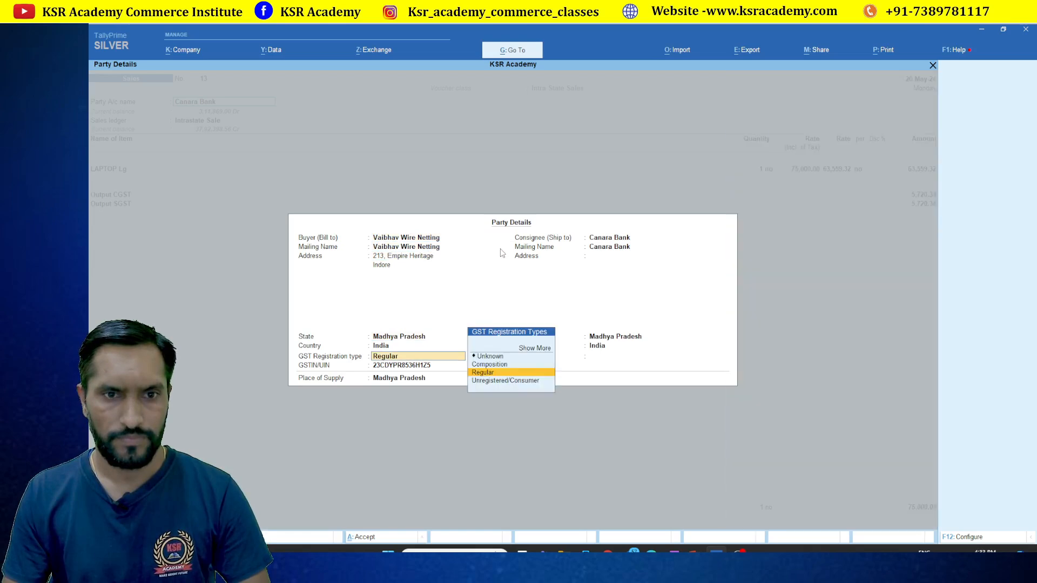
key("Return")
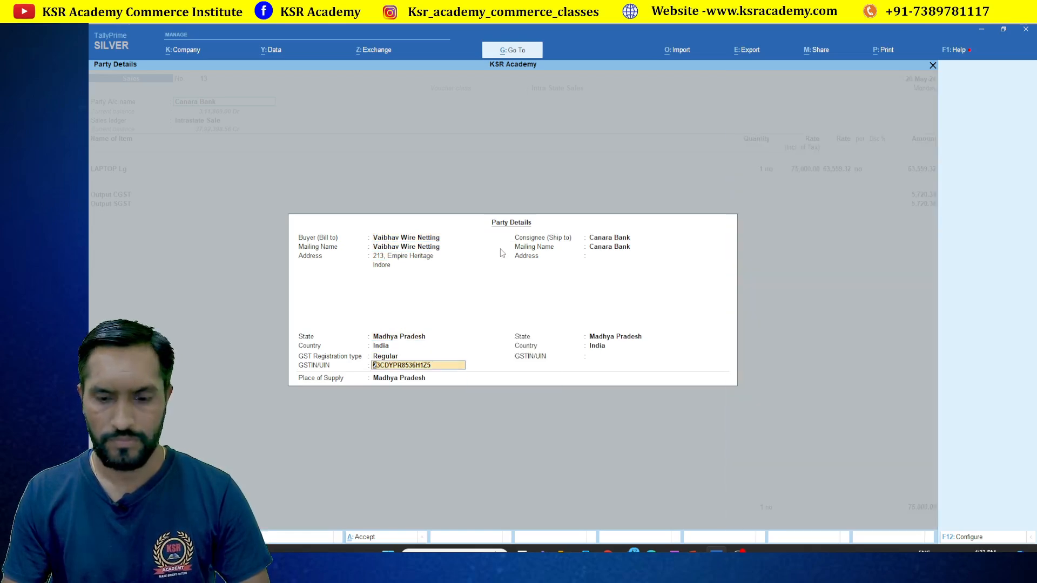
key("F12")
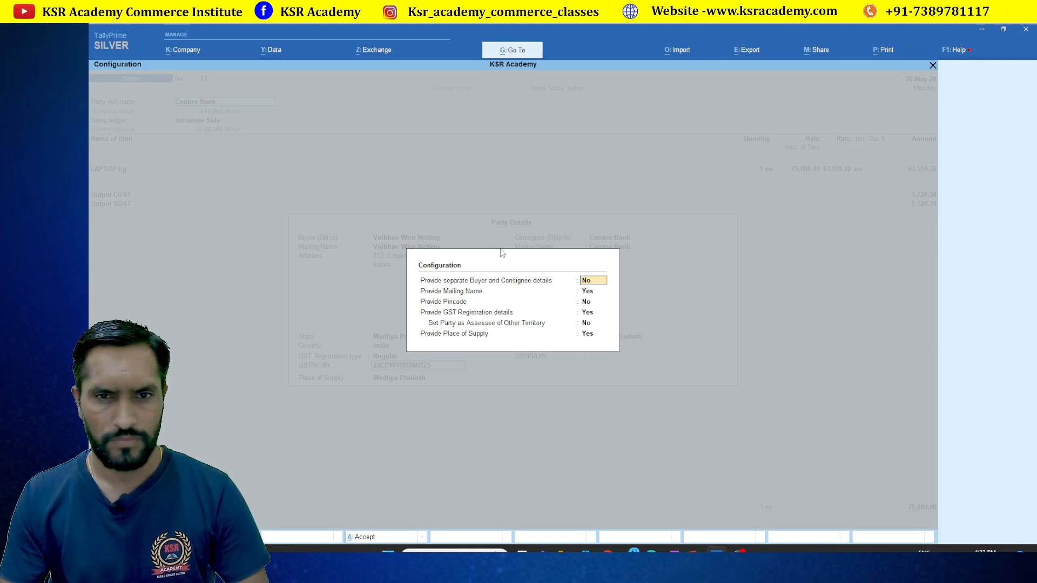
key("Return")
key("Return")
key("Return")
key("Return")
key("Return")
key("Return")
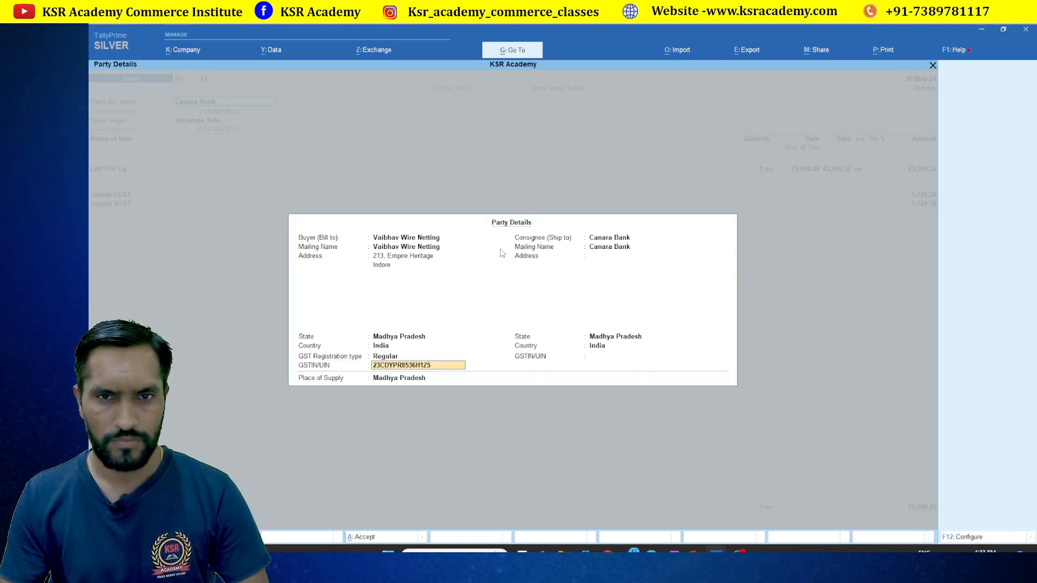
key("Return")
key("Return")
key("Return")
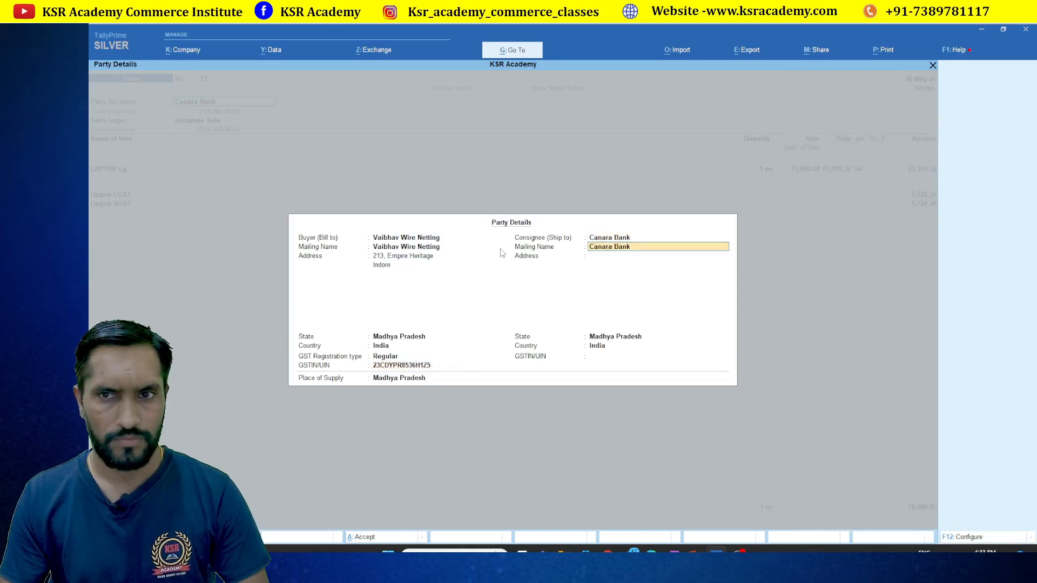
key("Return")
key("Return")
key("Return")
key("Return")
key("Return")
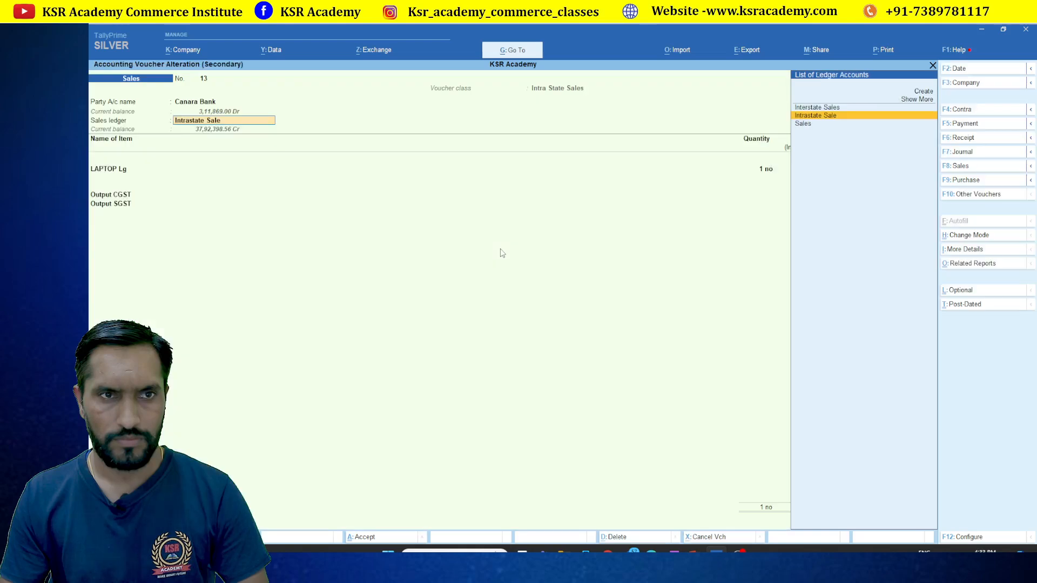
key("Return")
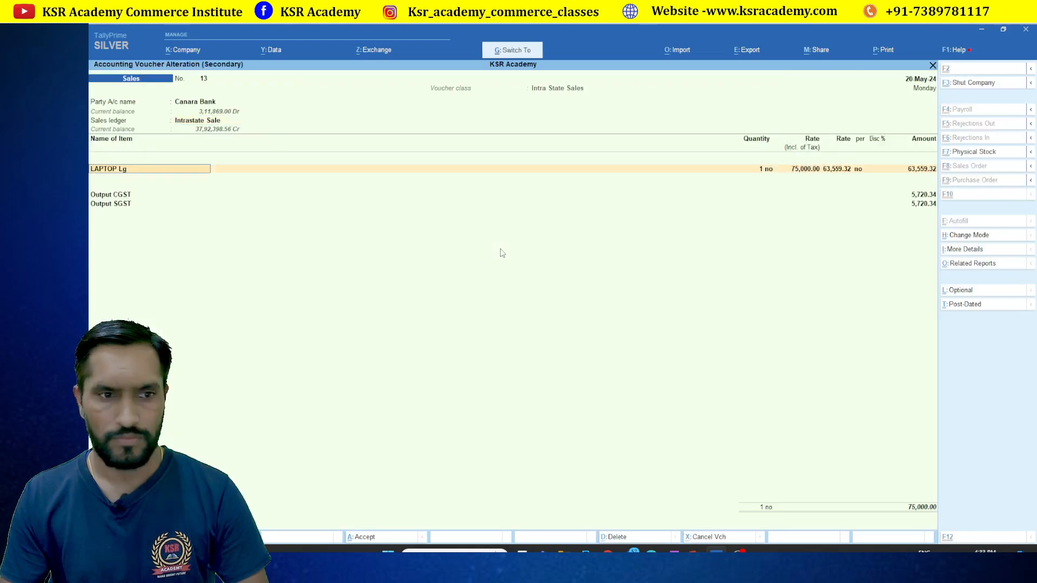
Save voucher 13 without e-Way Bill details and preview its 75,000 Tax Invoice
key("ctrl+a")
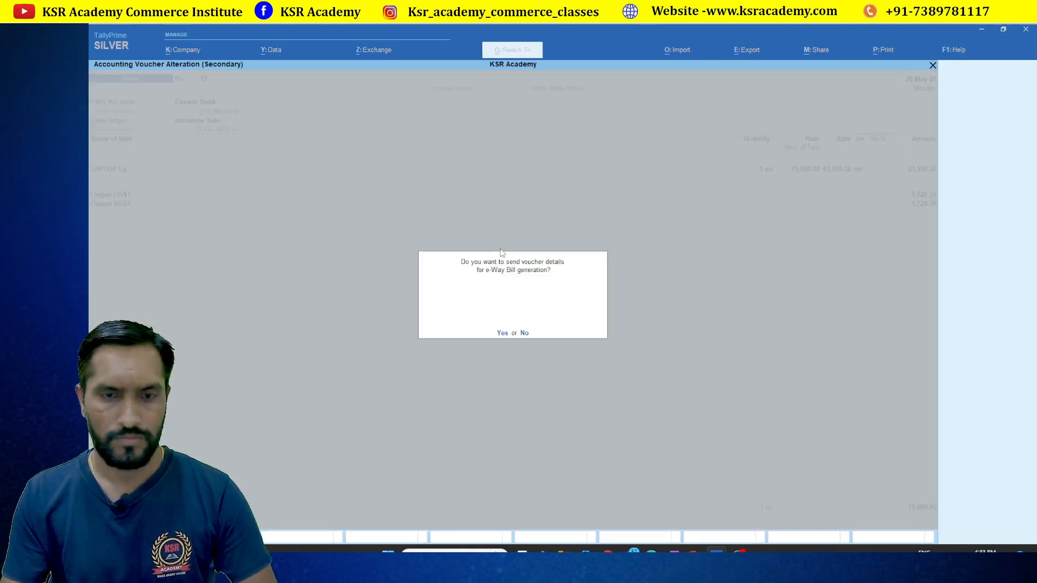
key("n")
key("i")
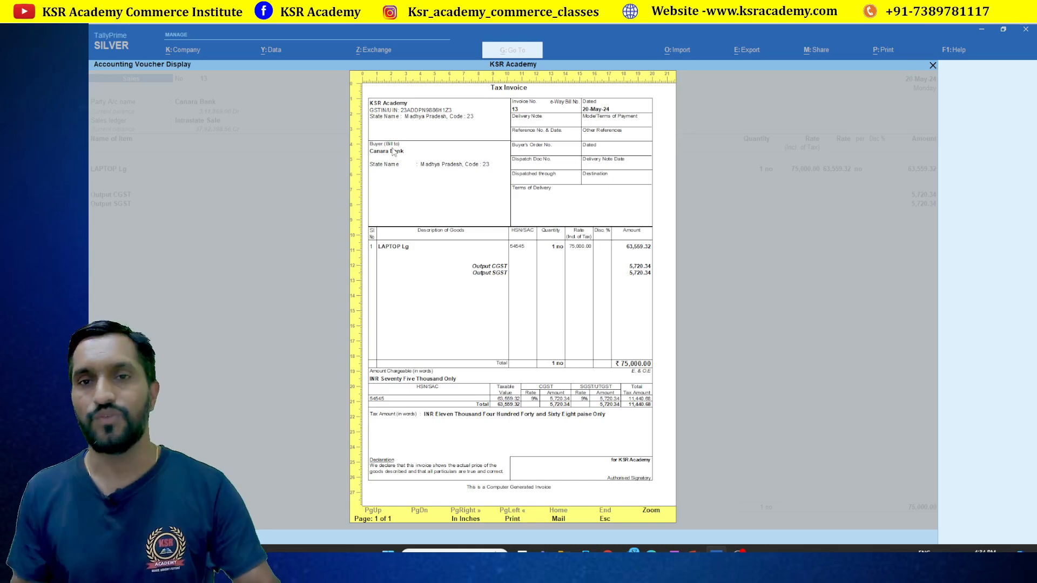
key("Escape")
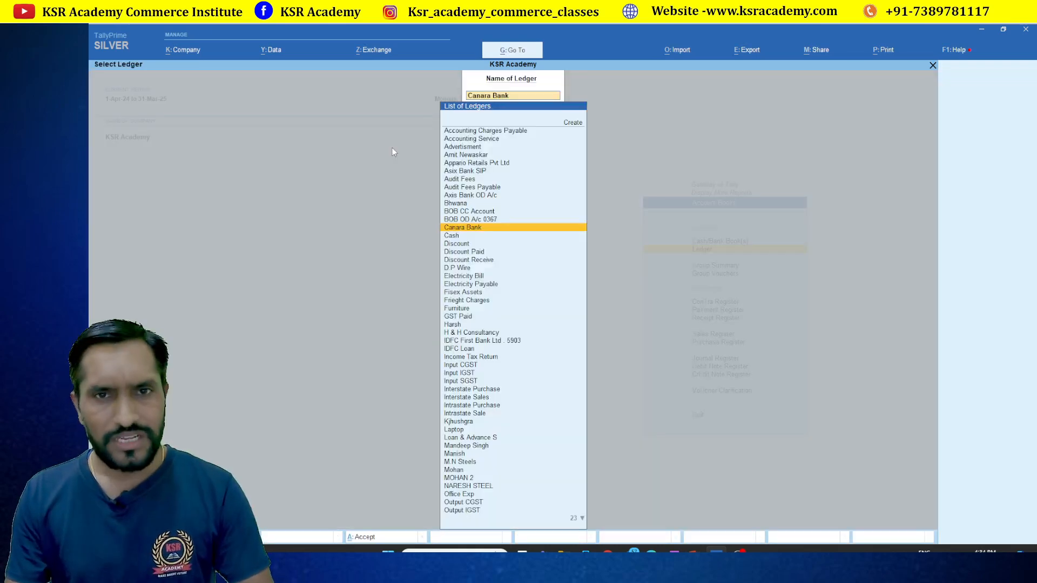
Open the GSTR-1 report and glance at the B2B Invoices party-wise summary
key("Escape")
key("Escape")
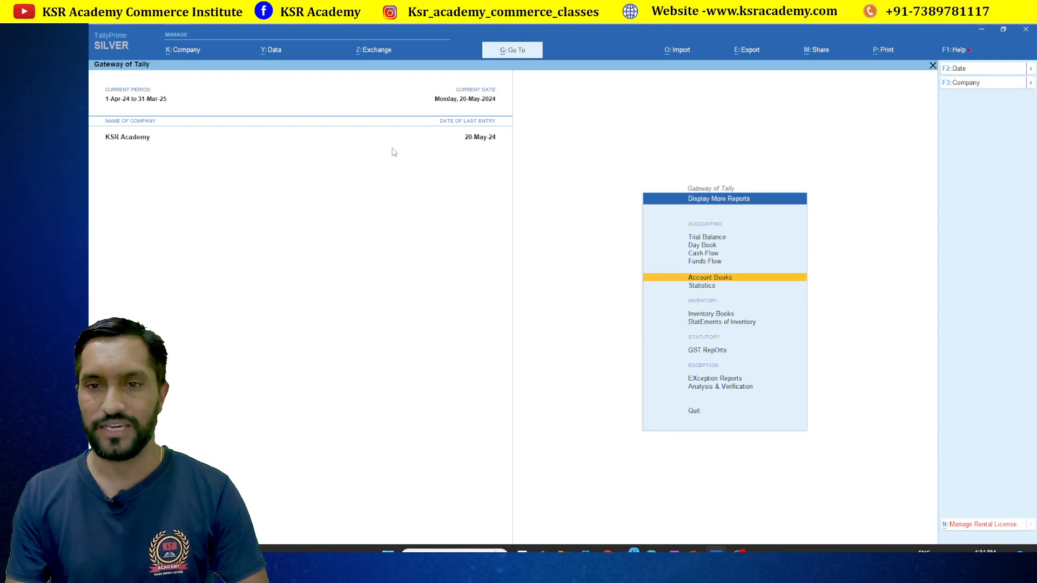
key("Return")
key("Down")
key("Down")
key("Down")
key("Down")
key("Down")
key("Down")
key("Escape")
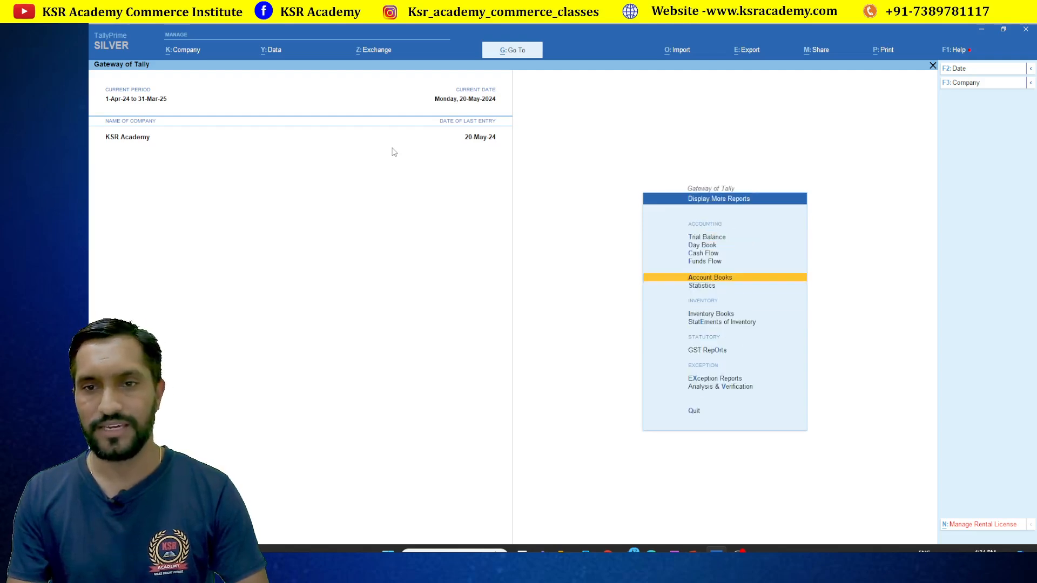
key("Down")
key("Down")
key("Down")
key("Down")
key("Return")
key("Down")
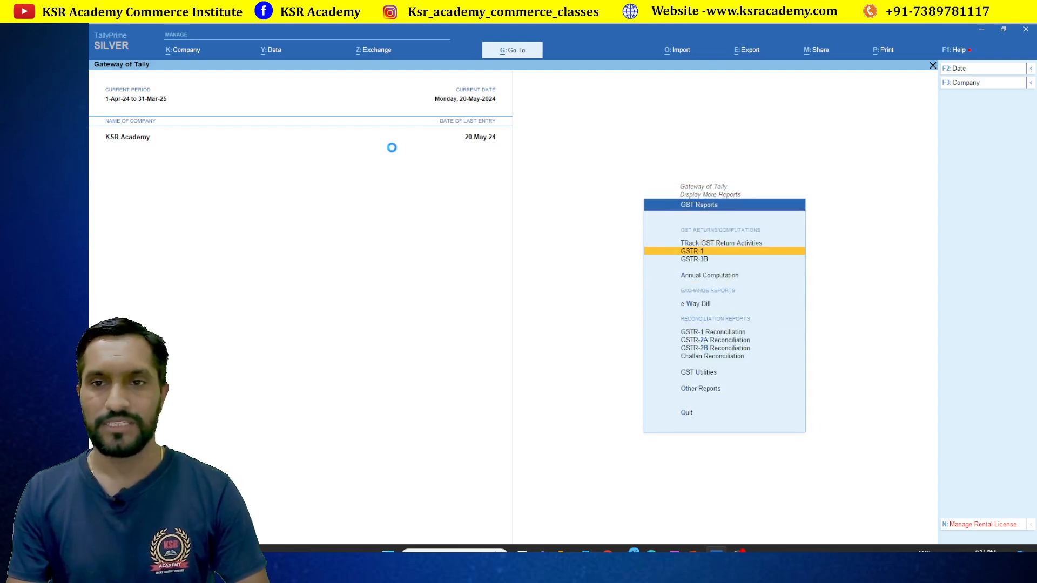
key("Return")
key("Down")
key("Down")
key("Down")
key("Down")
key("Down")
key("Down")
key("Down")
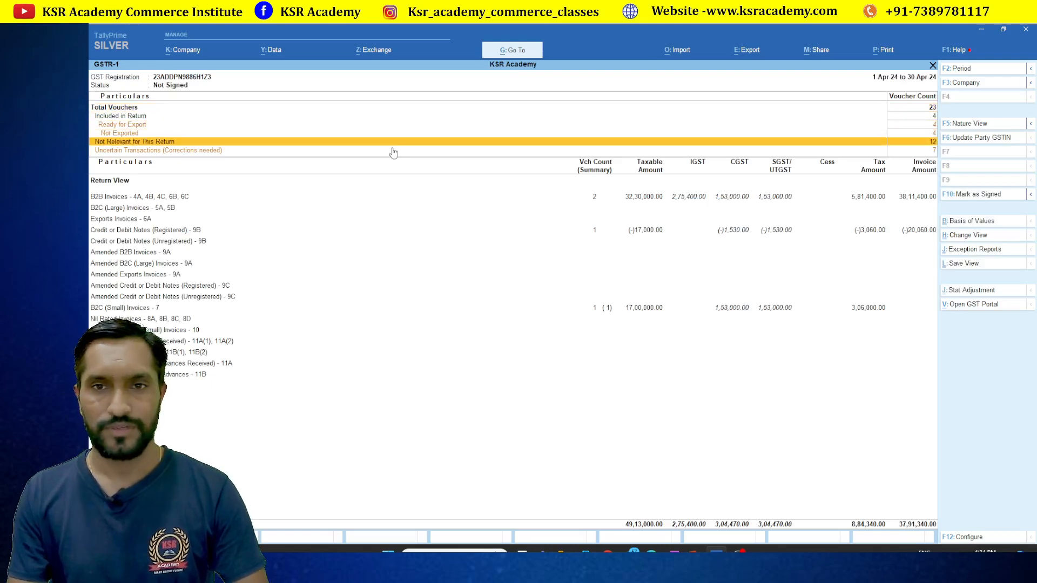
key("Up")
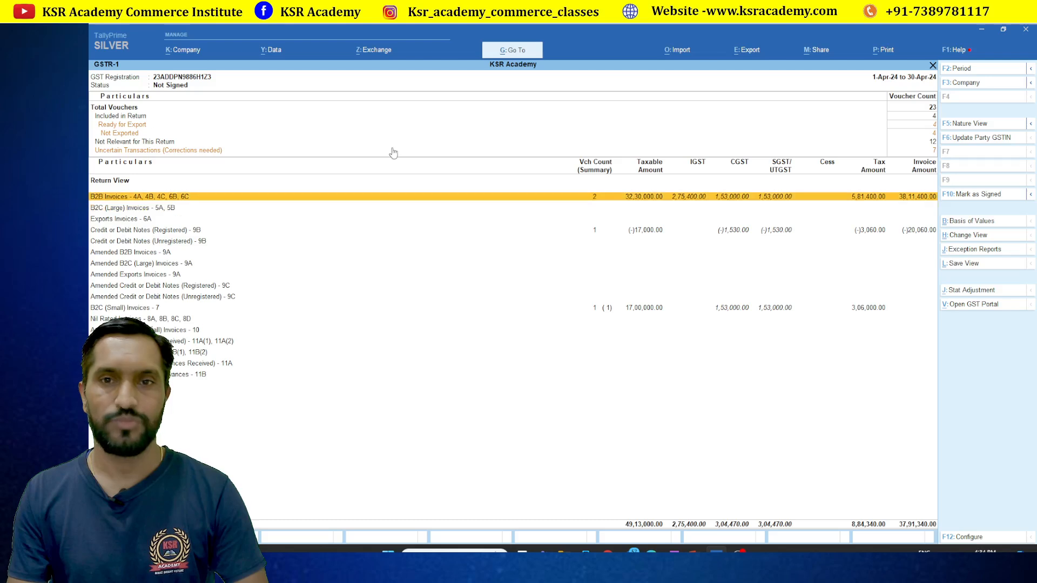
key("Return")
key("Down")
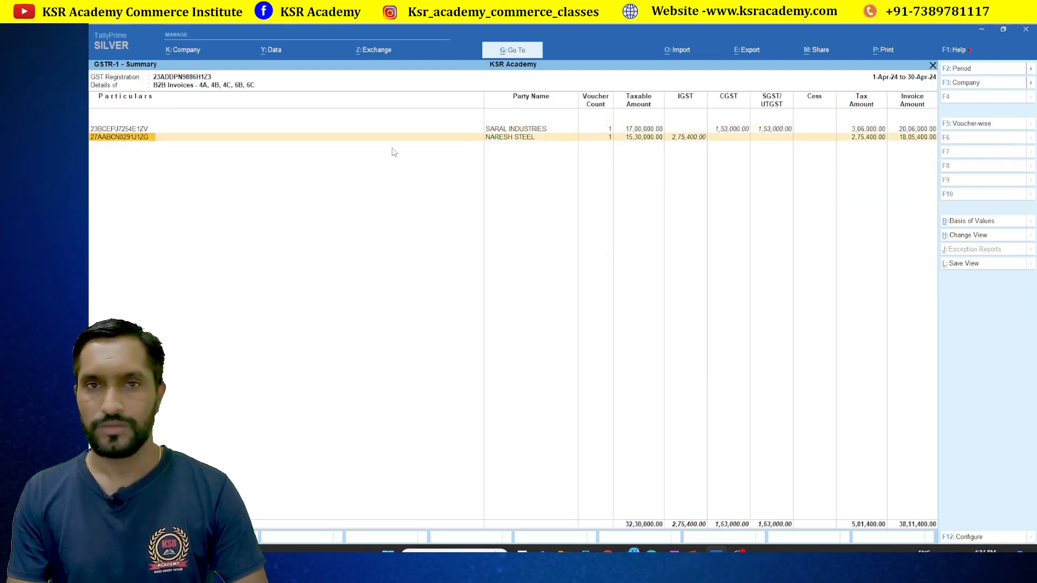
key("Up")
key("Down")
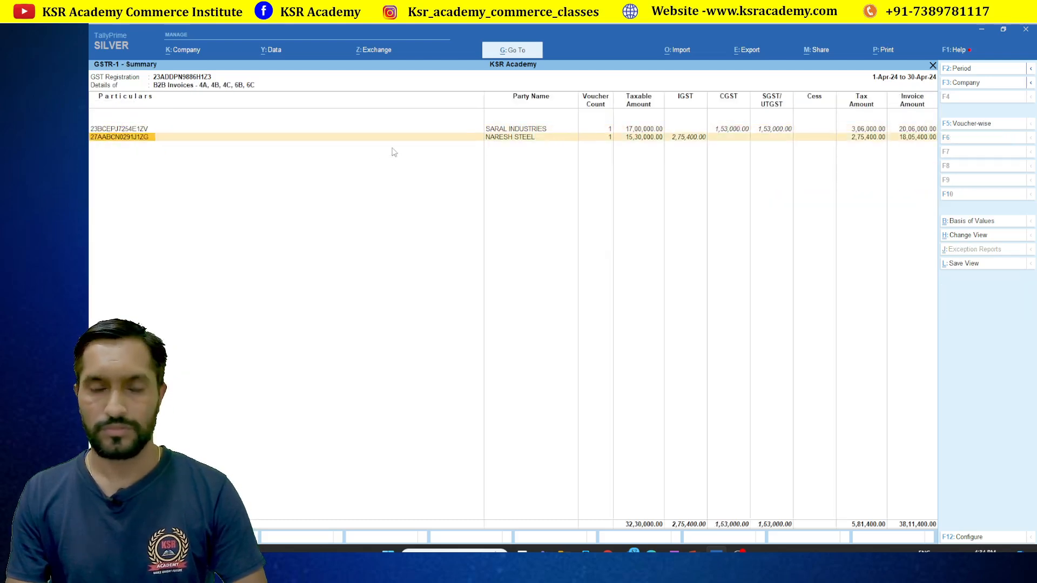
key("Escape")
Set the GSTR-1 reporting period to 1-4-2024 through 30-4-2024
key("F2")
type("1")
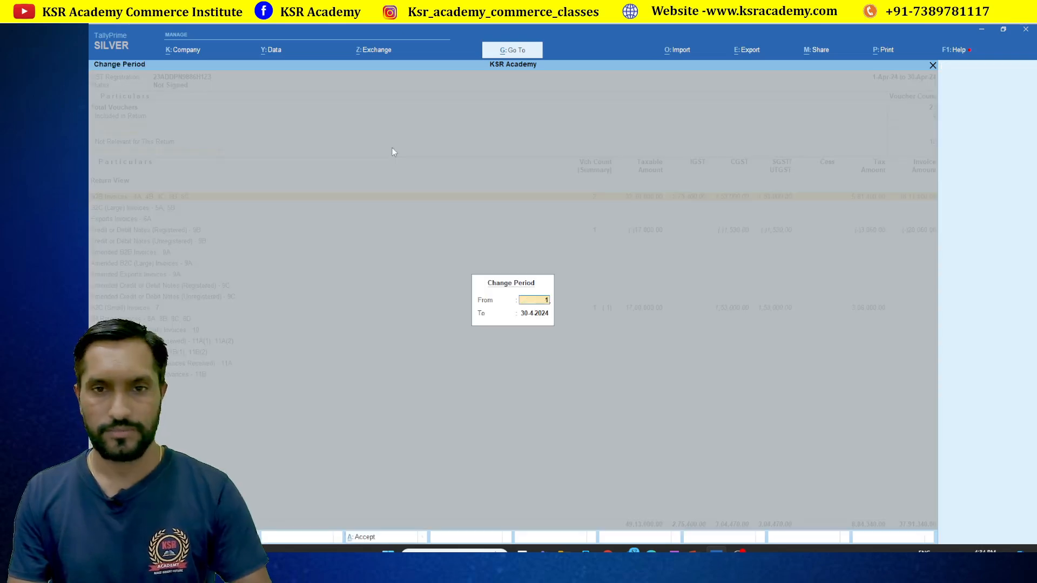
type(".4.24")
key("Return")
type("3")
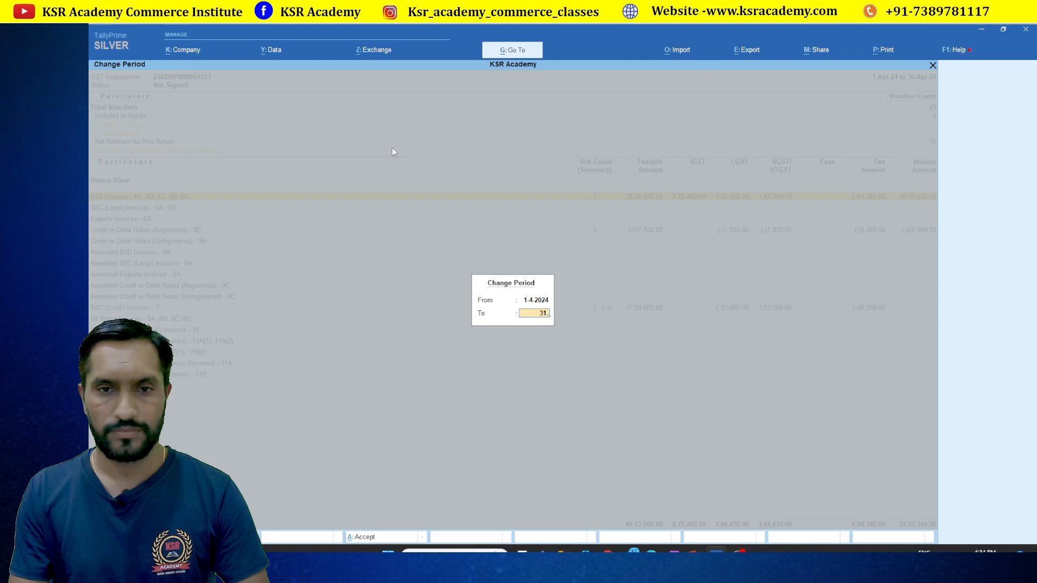
type("0.4.")
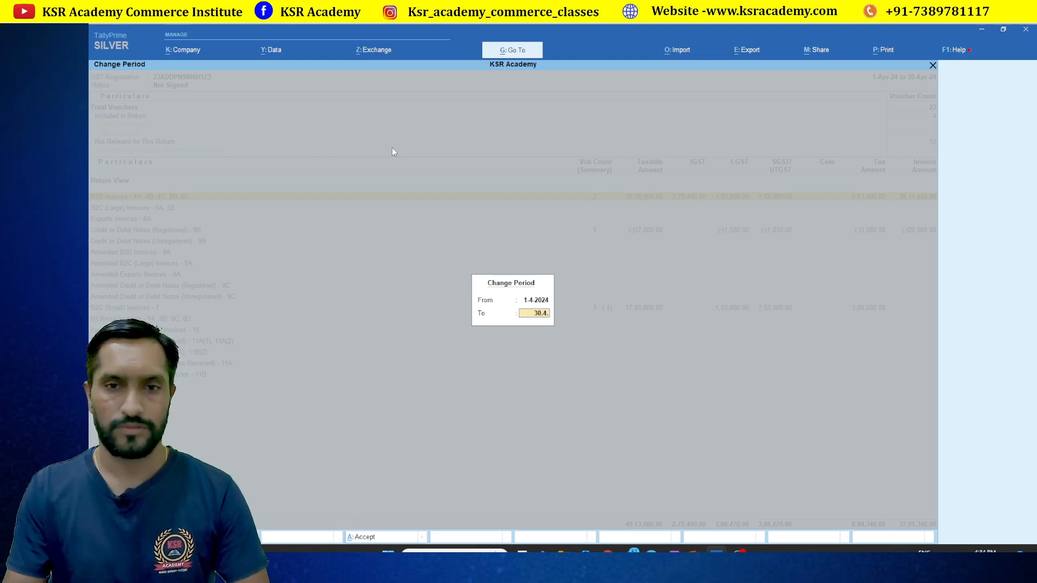
key("Return")
Review the 7 flagged uncertain transactions, then leave GST reports for the main menu
left_click(393, 151)
left_click(393, 151)
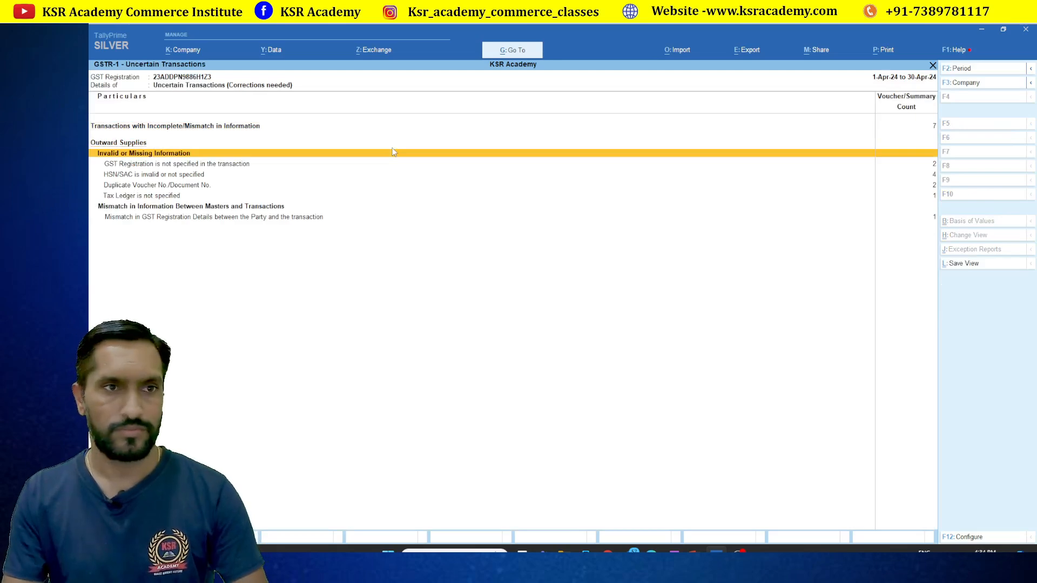
key("Up")
key("Return")
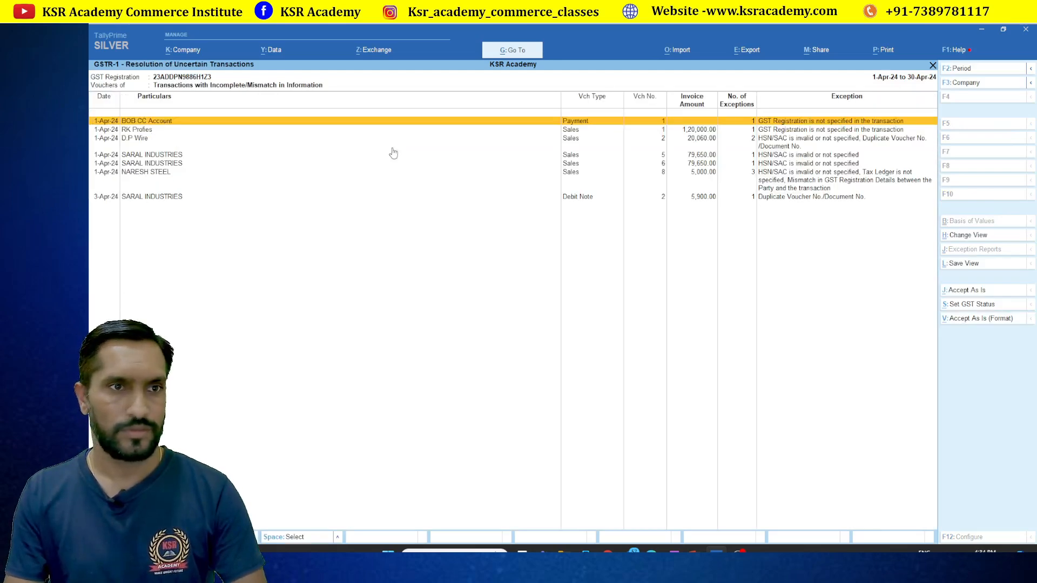
key("Down")
key("Down")
key("Down")
key("Down")
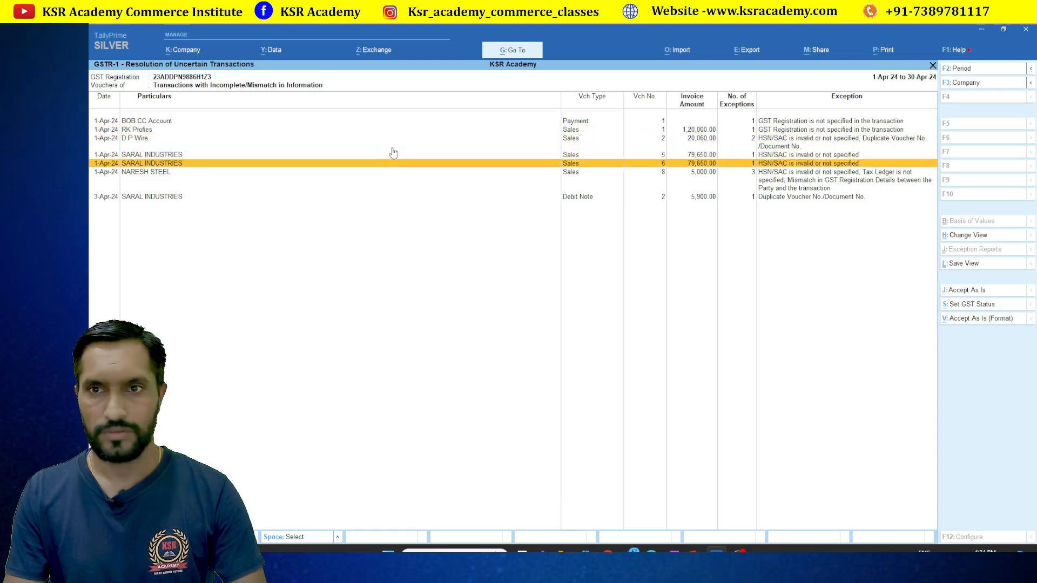
key("Down")
key("Down")
key("Up")
key("Up")
key("Up")
key("Up")
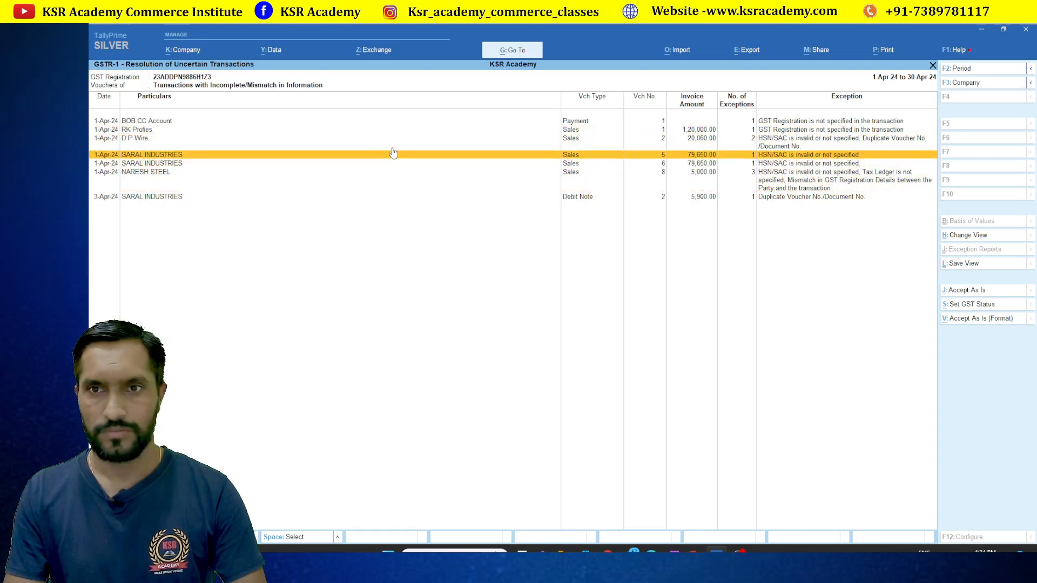
key("Escape")
key("Escape")
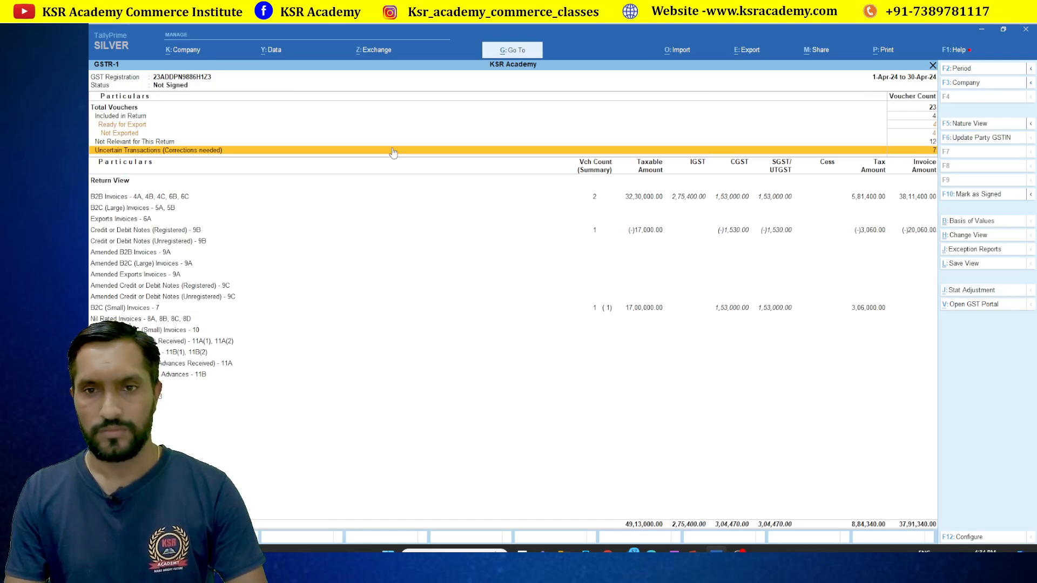
key("Escape")
key("Escape")
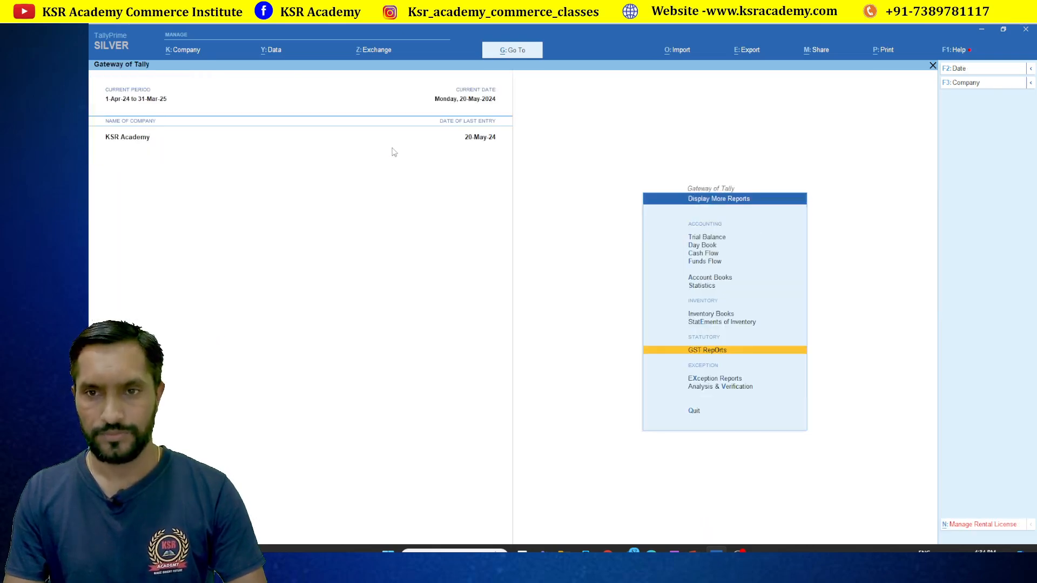
key("Escape")
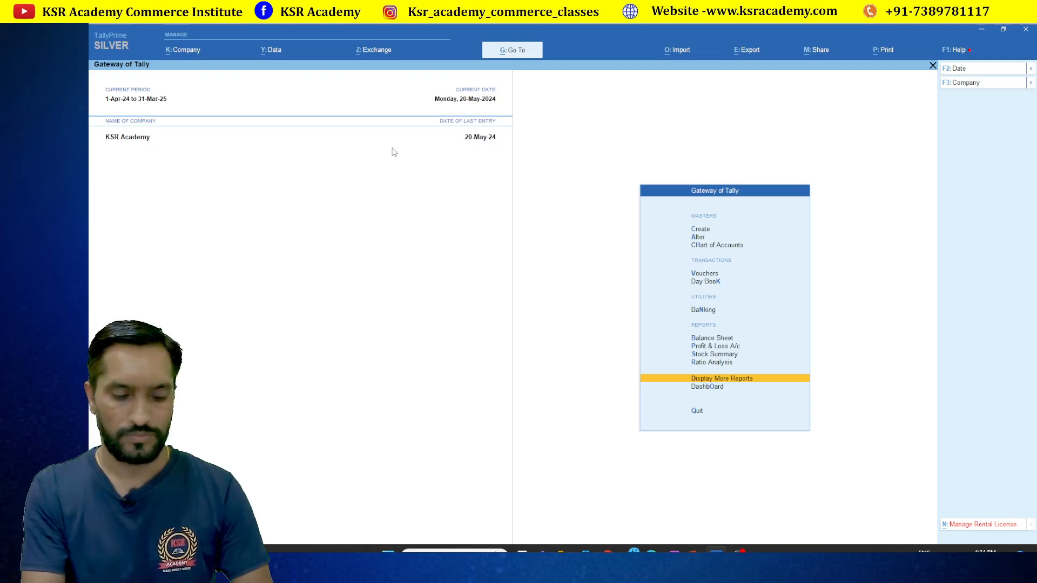
Open the Canara Bank ledger from Account Books to confirm the 75,000 sales voucher 13
key("Return")
key("a")
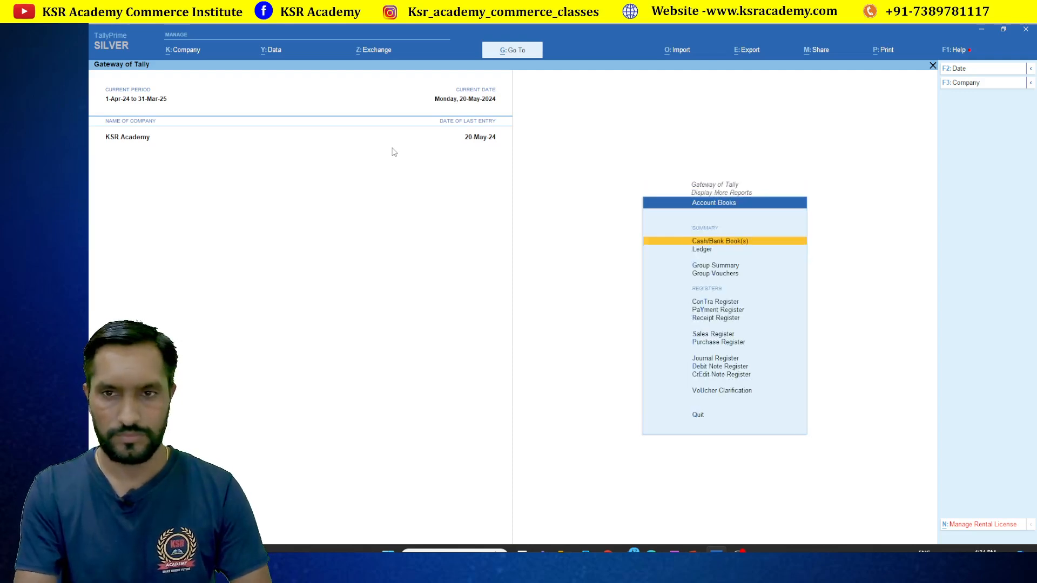
key("Down")
key("Return")
type("Ban")
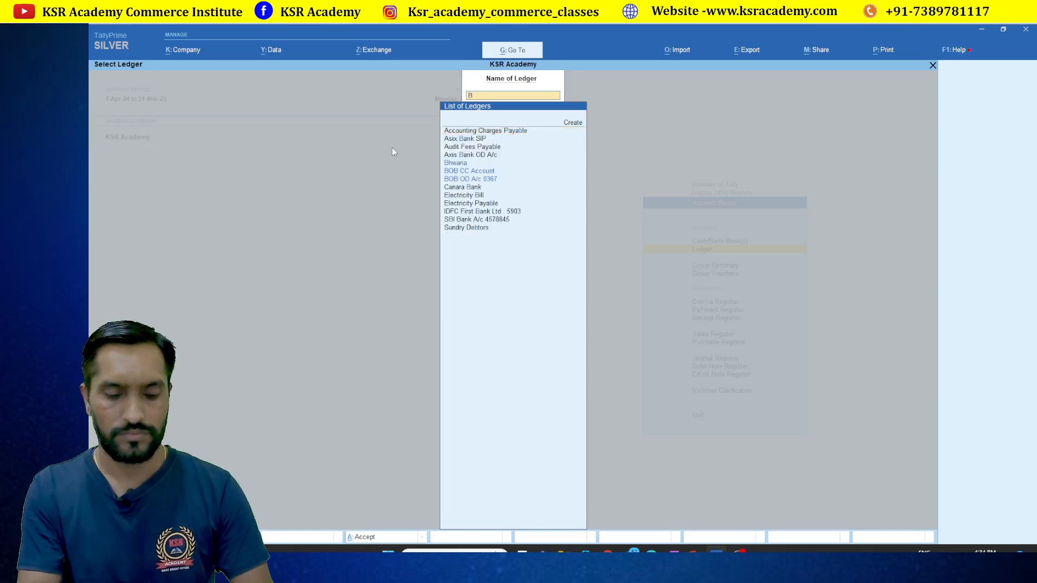
key("Down")
key("Down")
key("Return")
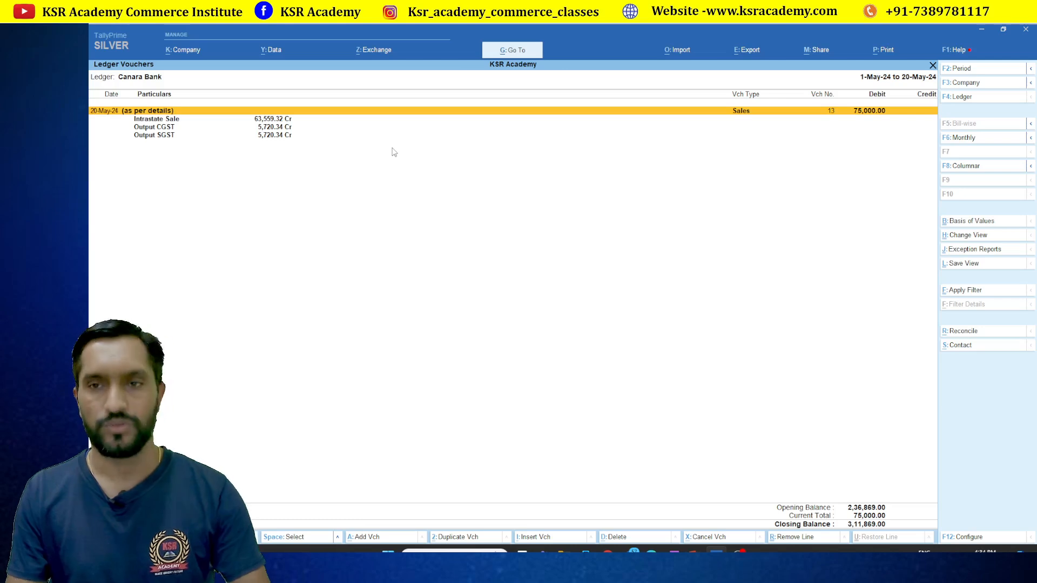
Return from the Canara Bank ledger to the GST Reports menu
key("Escape")
key("Escape")
key("Escape")
key("Down")
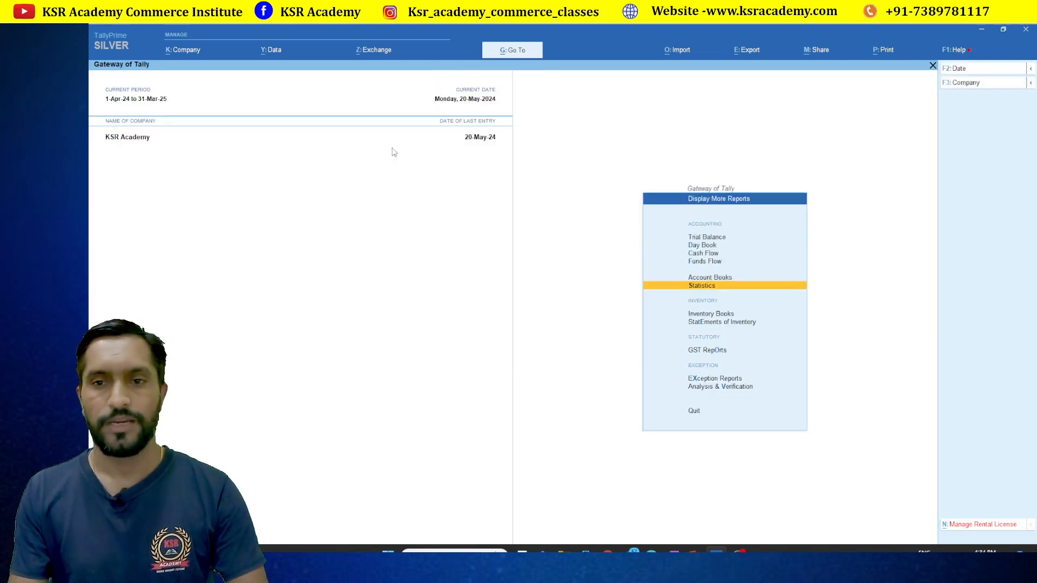
key("Down")
key("Down")
key("Down")
key("Return")
Open GSTR-1 for the period 1-5-2024 to 31-5-2024
key("Down")
key("Return")
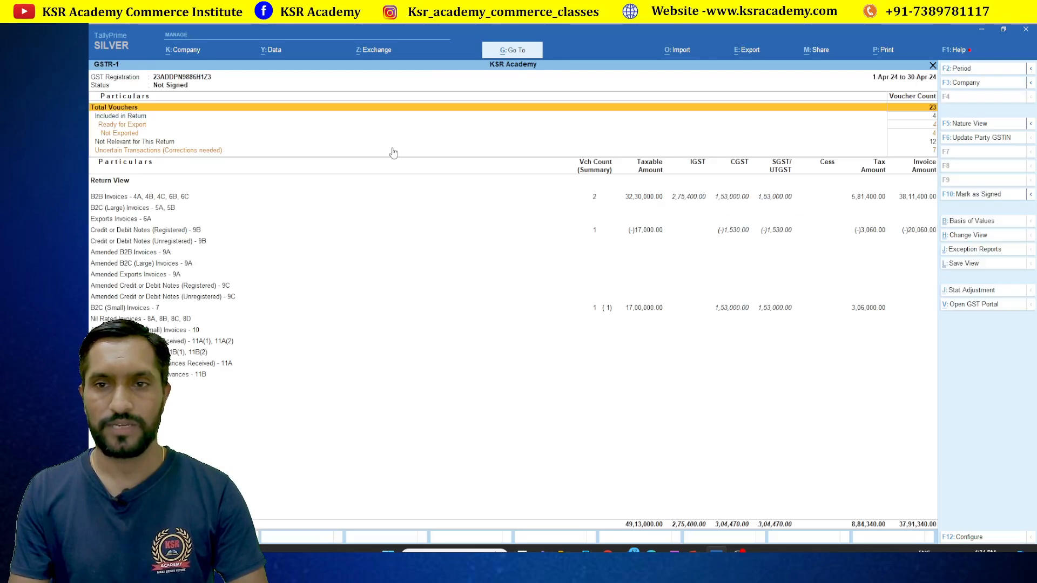
key("F2")
type("1.5.24")
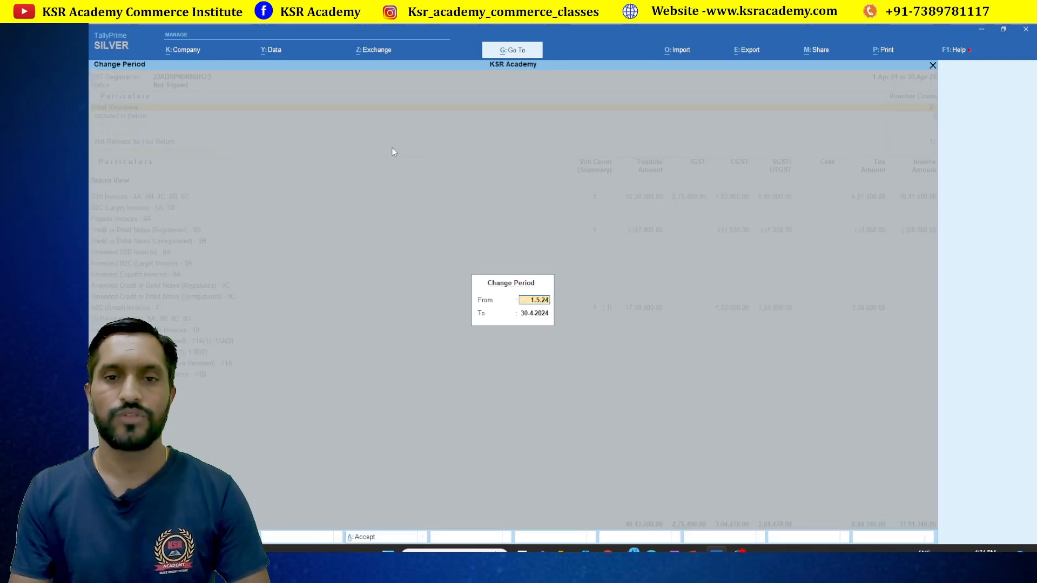
key("Return")
type("31.5.24")
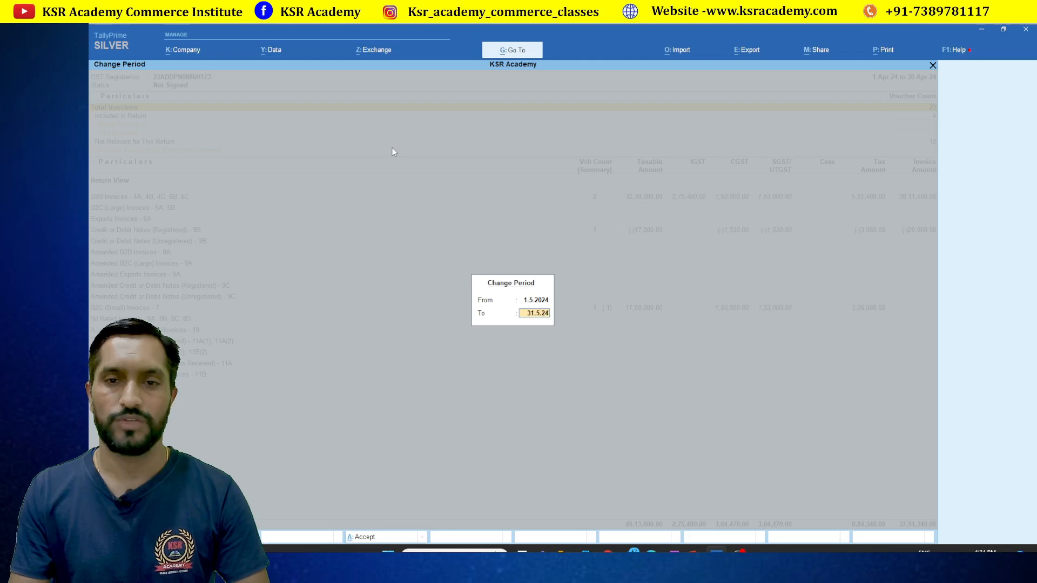
key("Return")
Open Vaibhav Wire Netting's sales voucher 13 from the Uncertain Transactions list
key("Down")
key("Down")
key("Down")
key("Down")
key("Down")
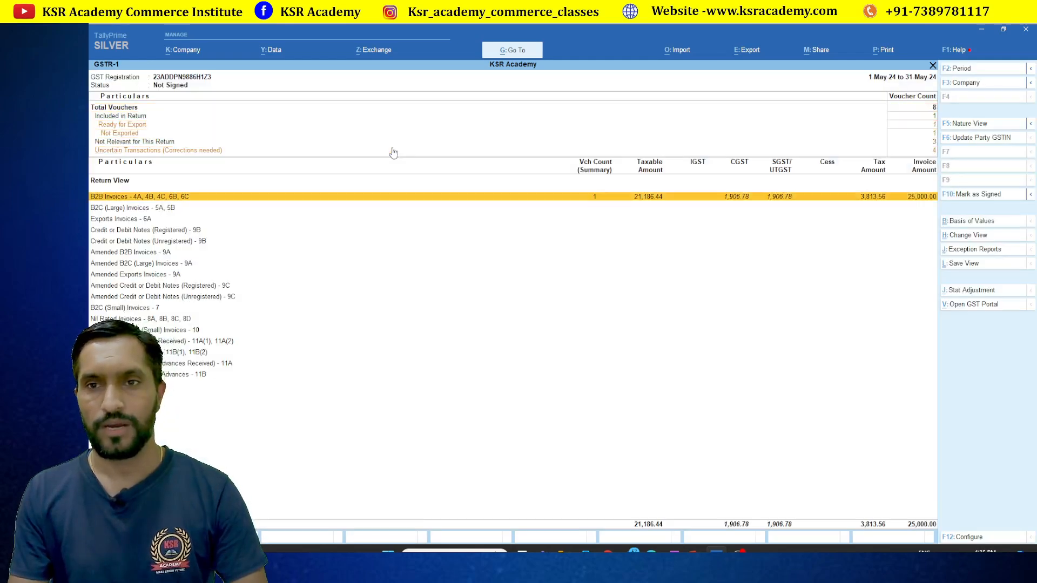
key("Up")
key("Up")
key("Up")
key("Down")
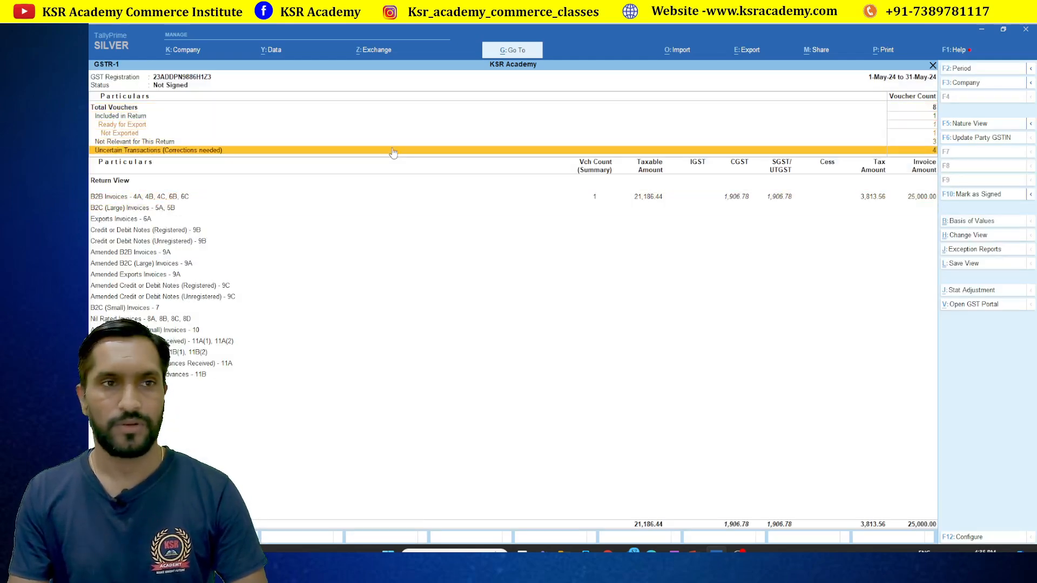
key("Return")
key("Return")
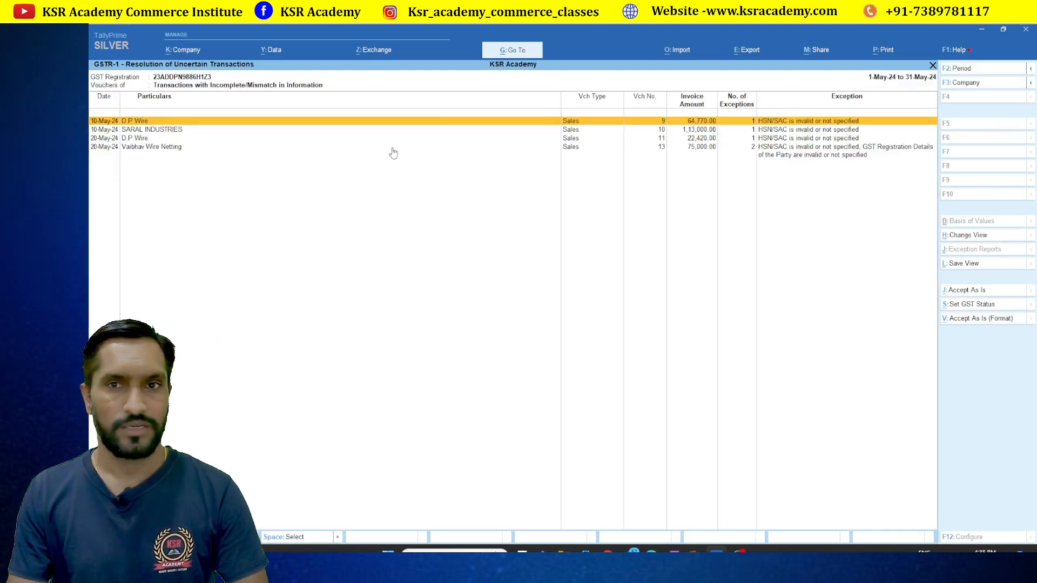
key("Down")
key("Down")
key("Down")
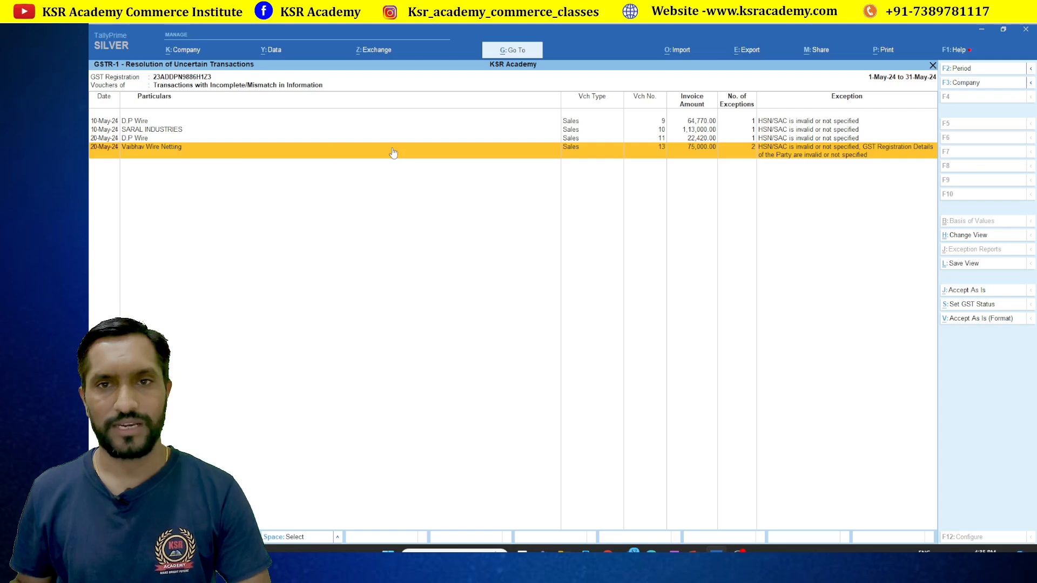
left_click(164, 157)
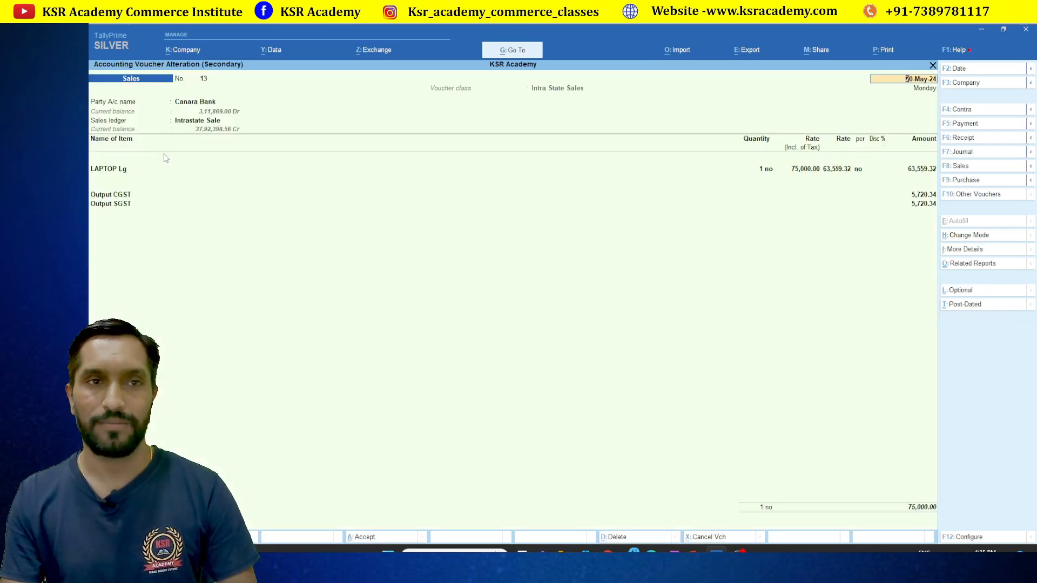
Re-save voucher 13 for Vaibhav Wire Netting, declining the e-way bill and skipping printing
key("Return")
key("Return")
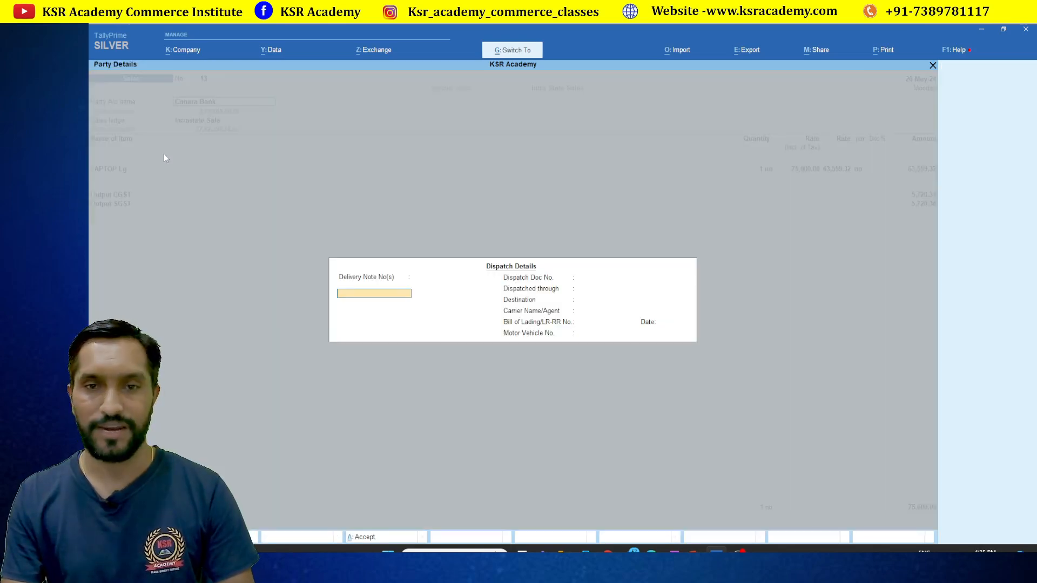
key("ctrl+a")
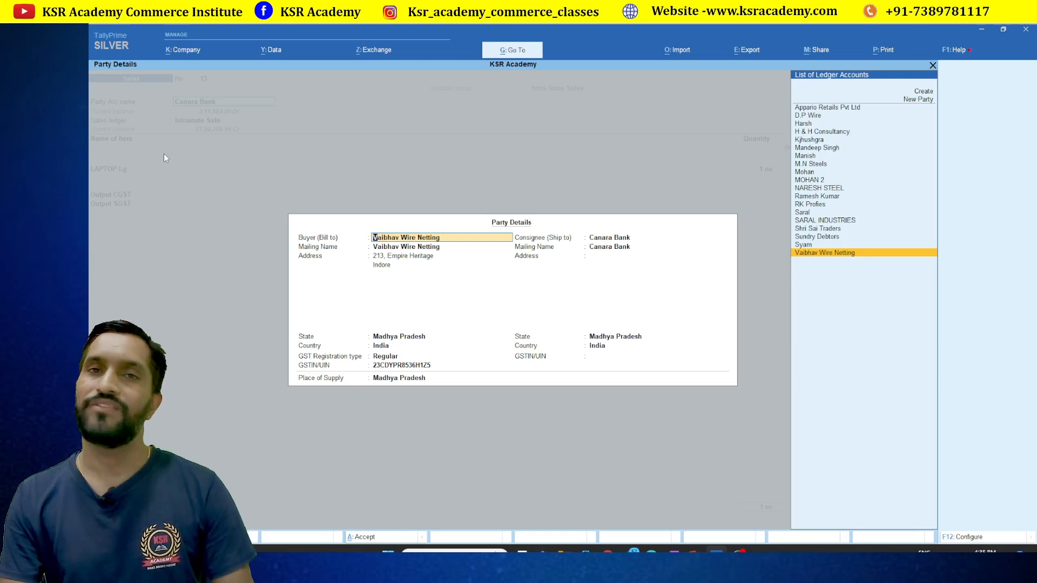
key("ctrl+a")
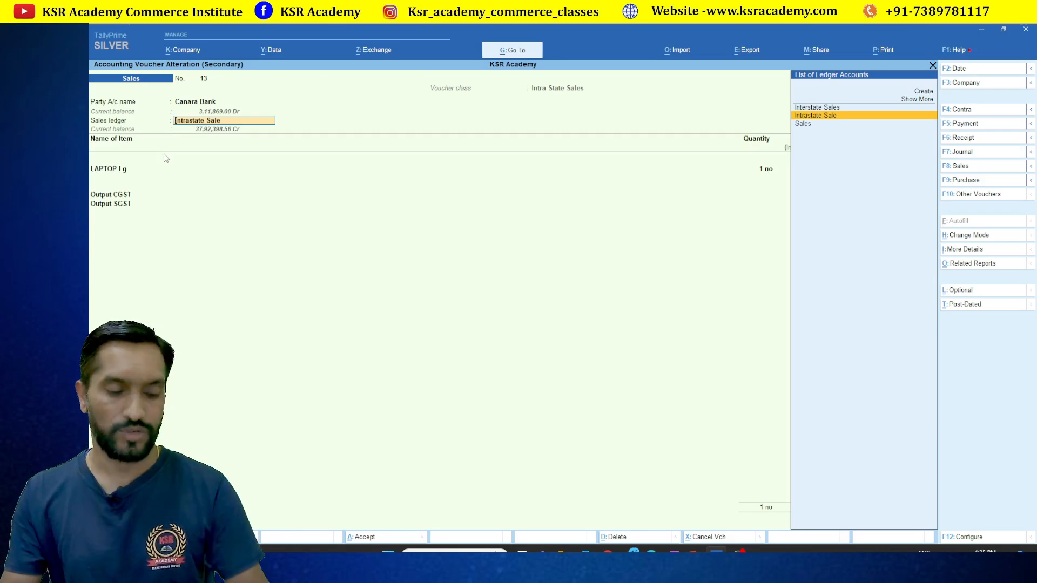
key("ctrl+a")
key("n")
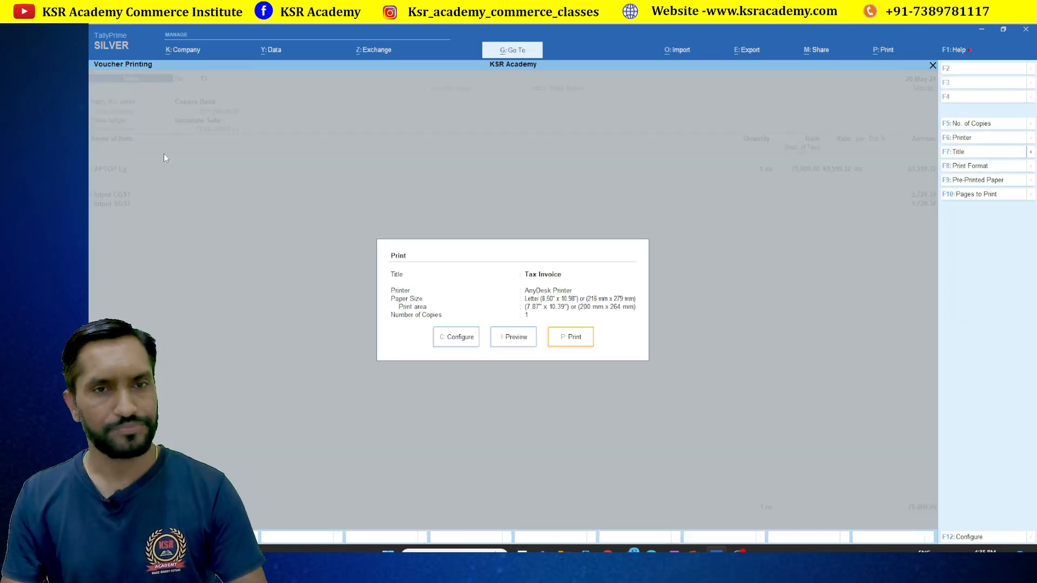
key("Escape")
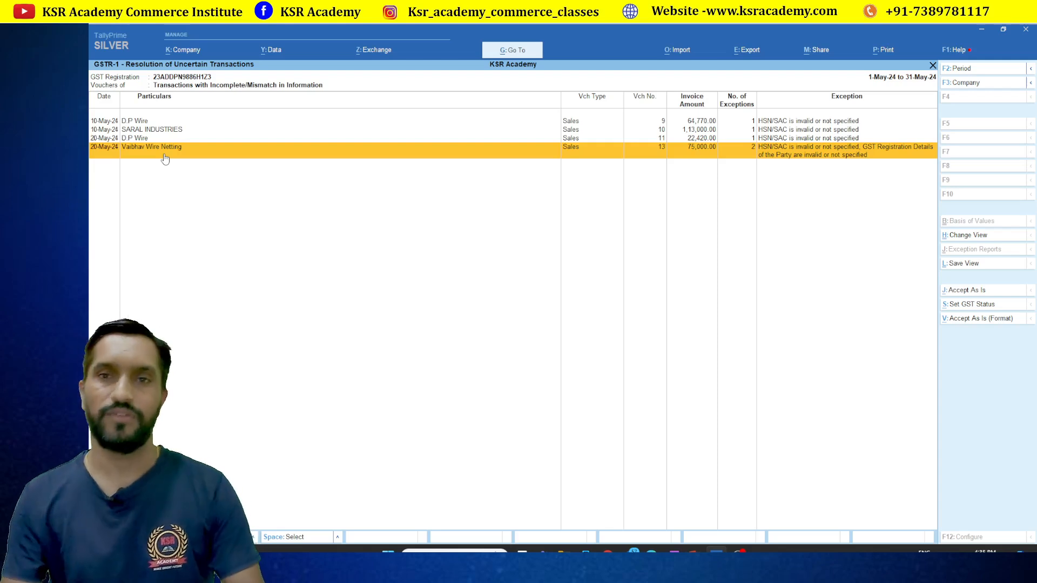